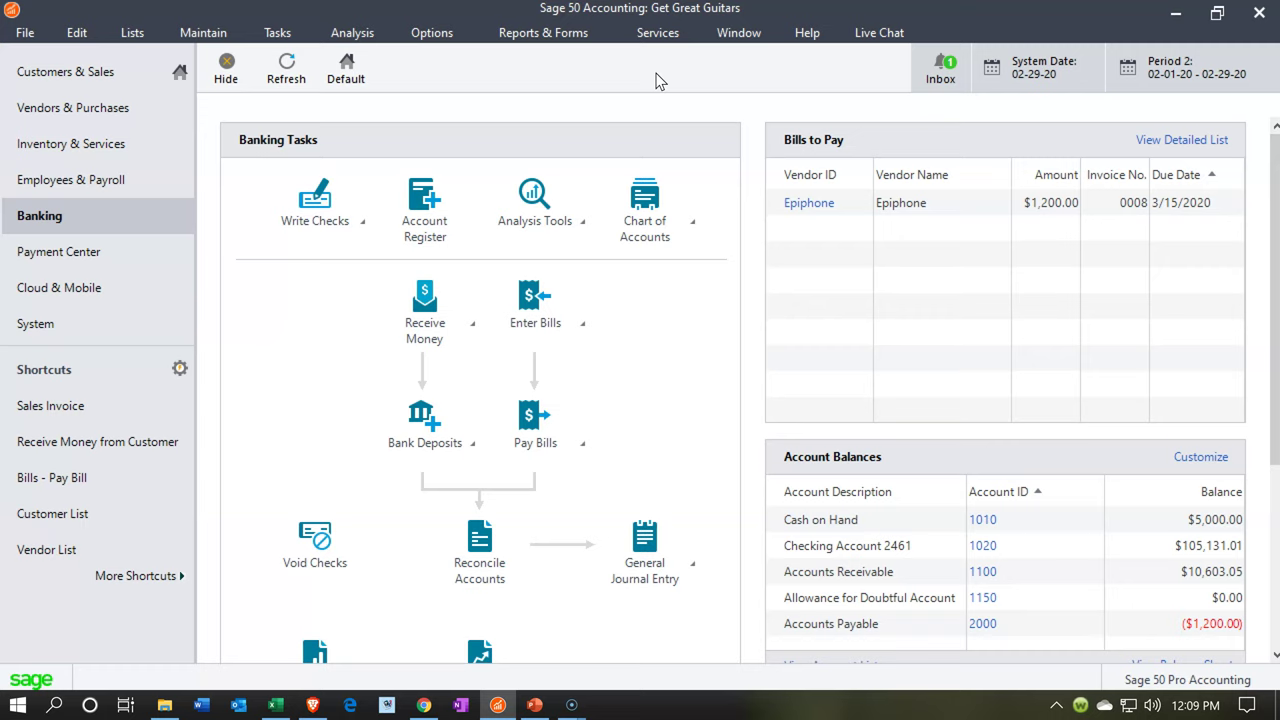
- Open the Reports & Forms menu from the Get Great Guitars Banking page
click(555, 42)
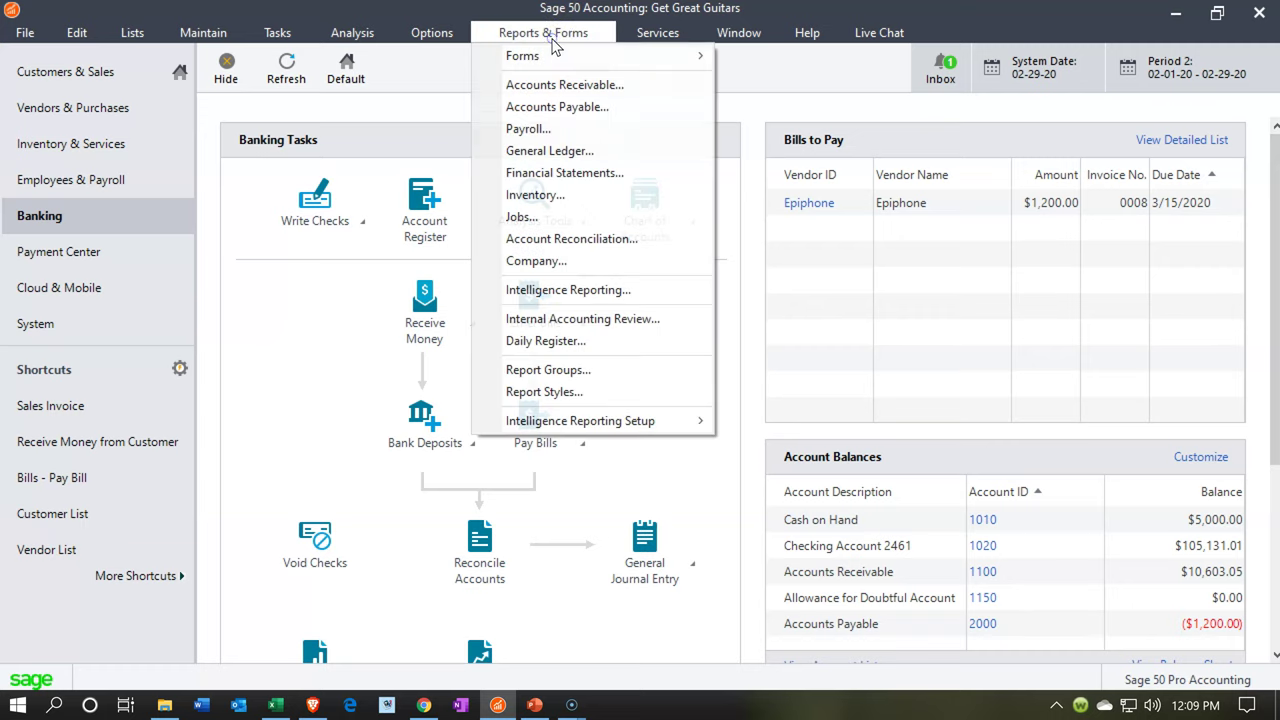
- Run the standard Balance Sheet for February 29, 2020, then bring up Bank Stmts.xlsx
click(585, 173)
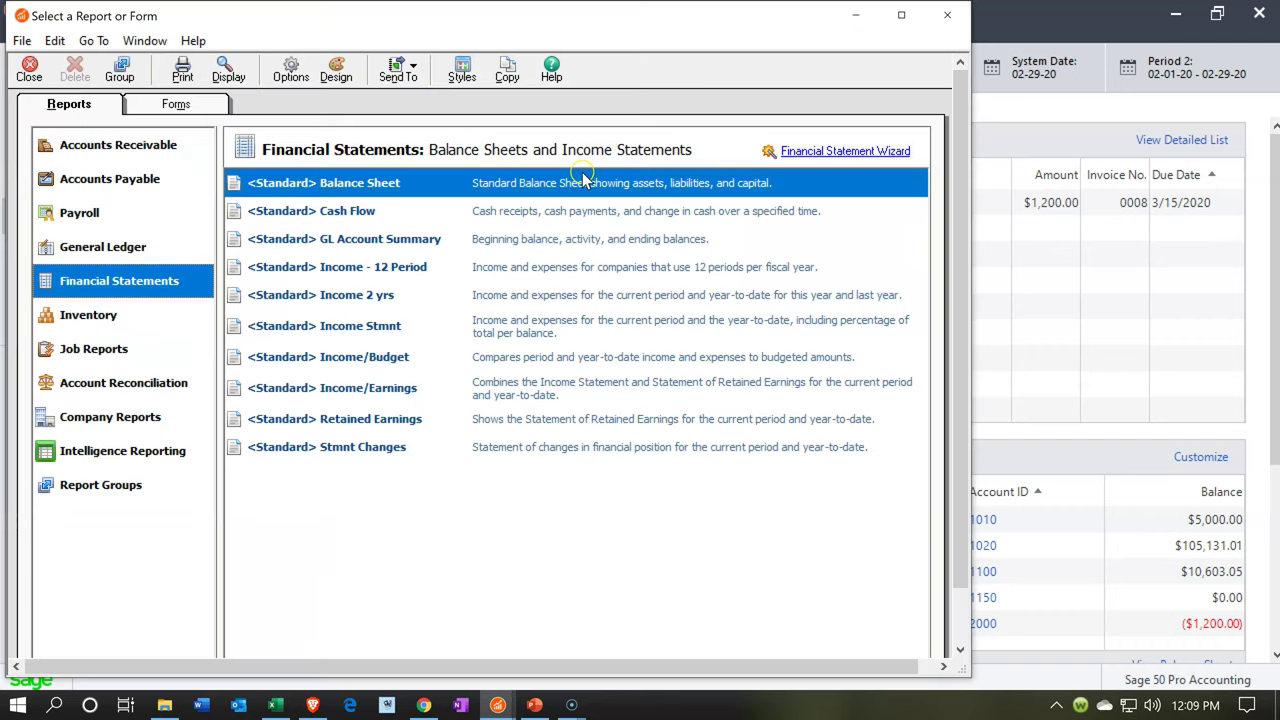
double_click(414, 186)
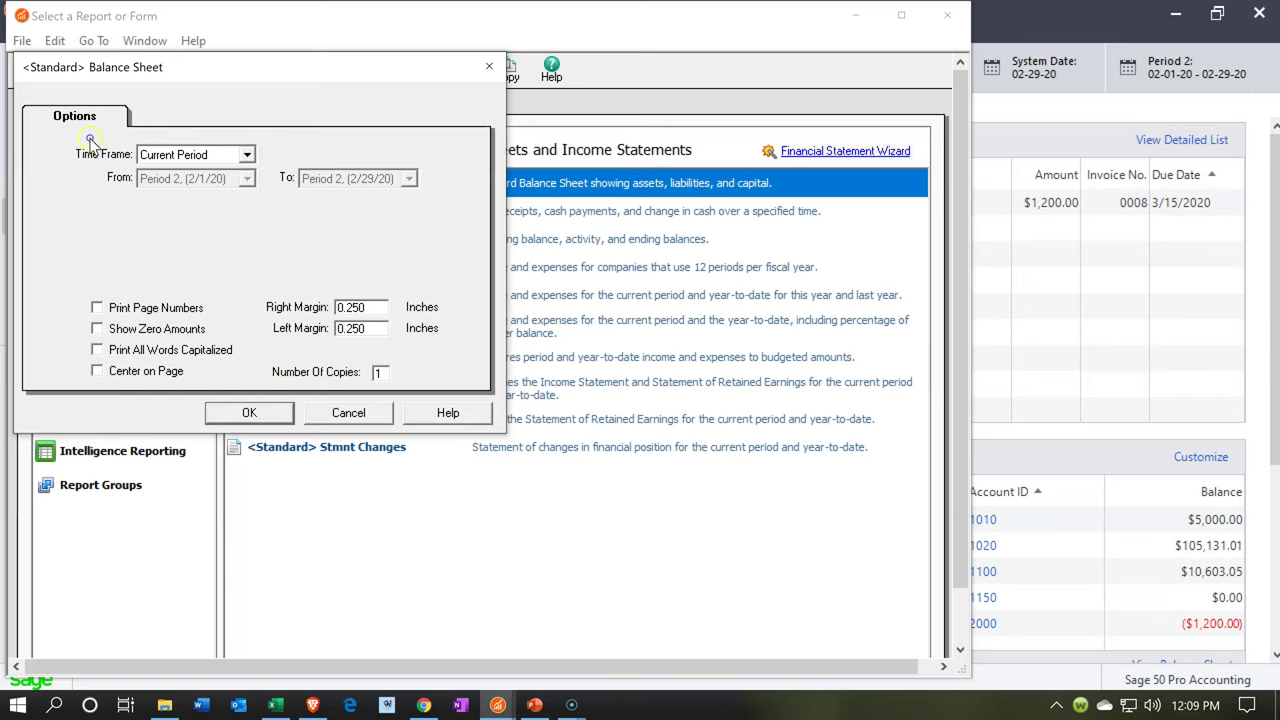
click(268, 416)
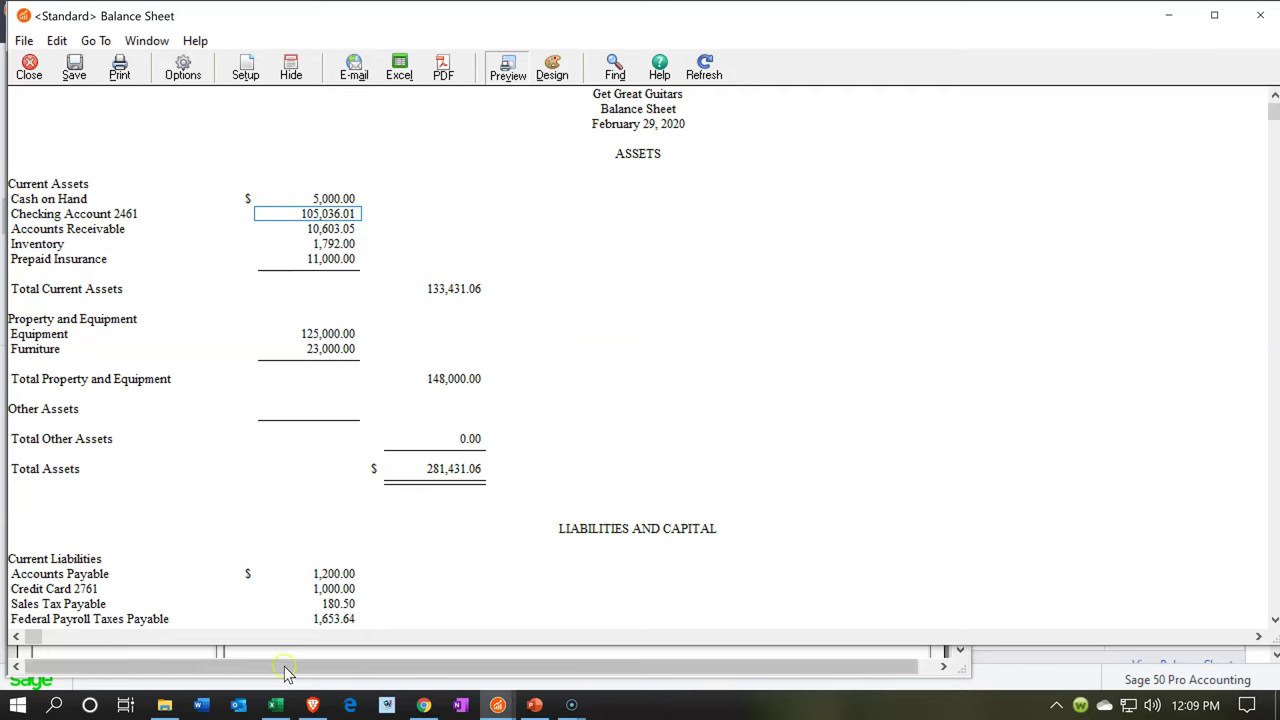
click(278, 706)
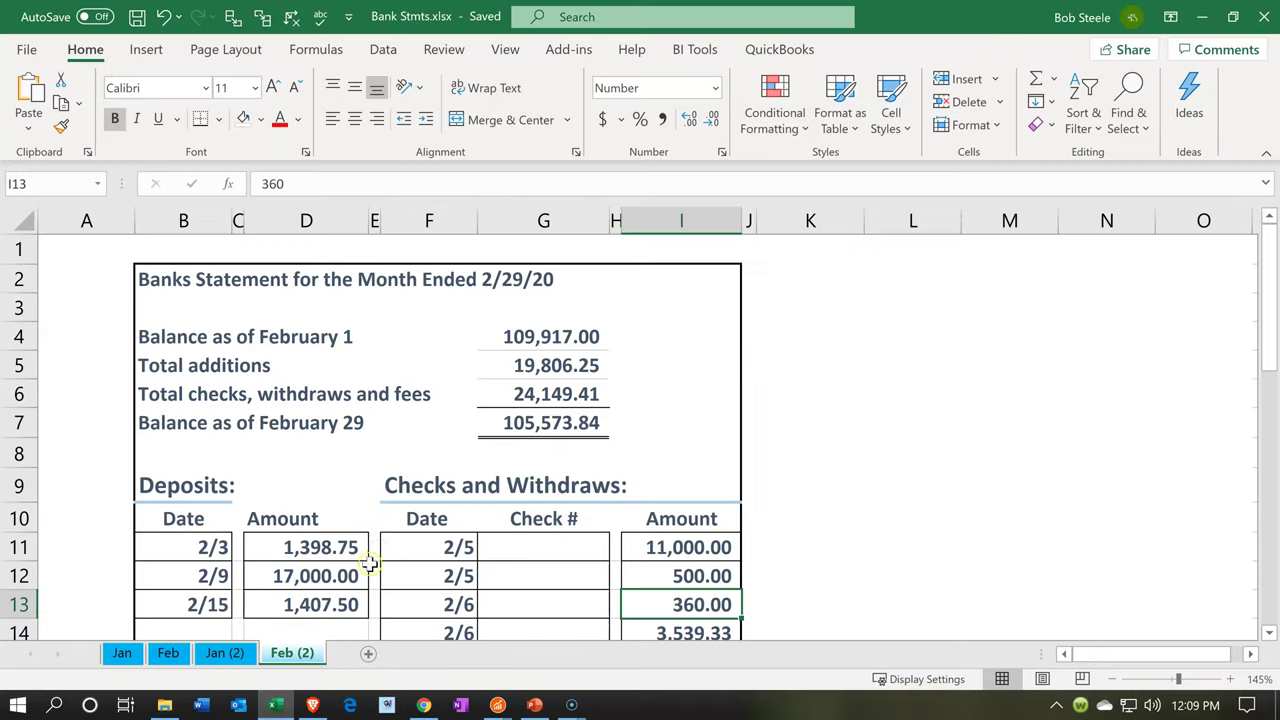
click(374, 548)
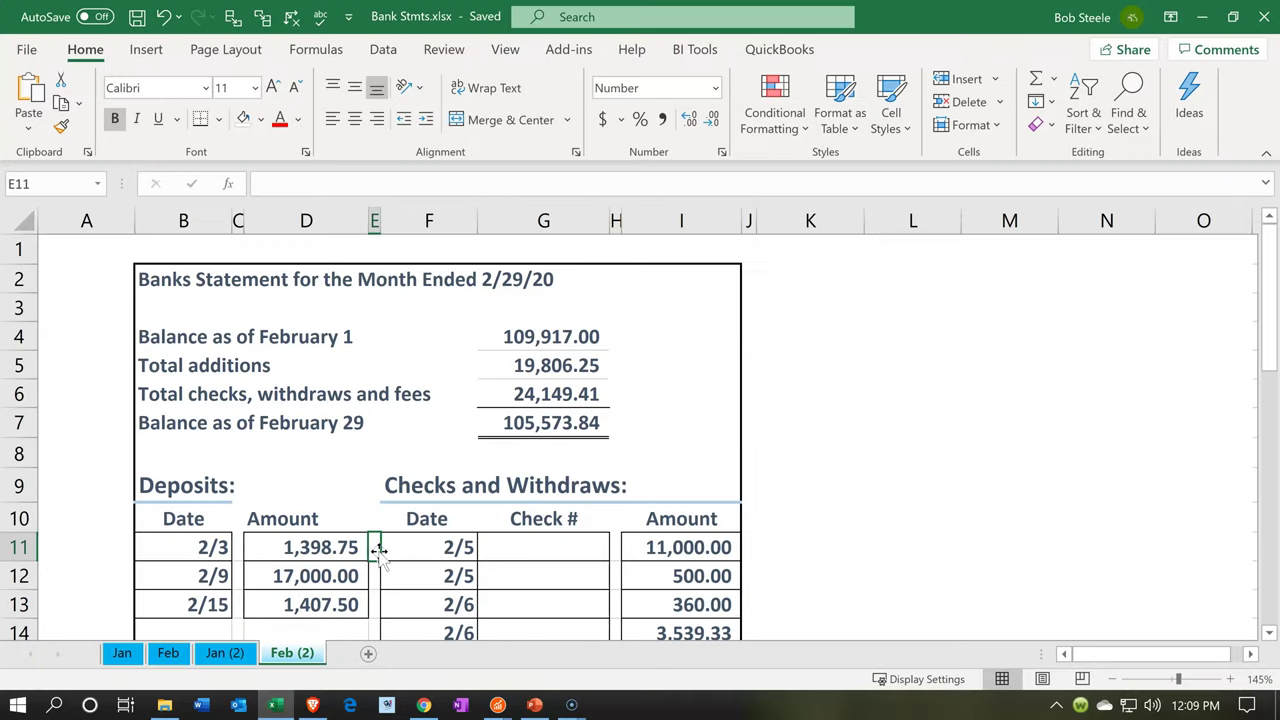
click(499, 430)
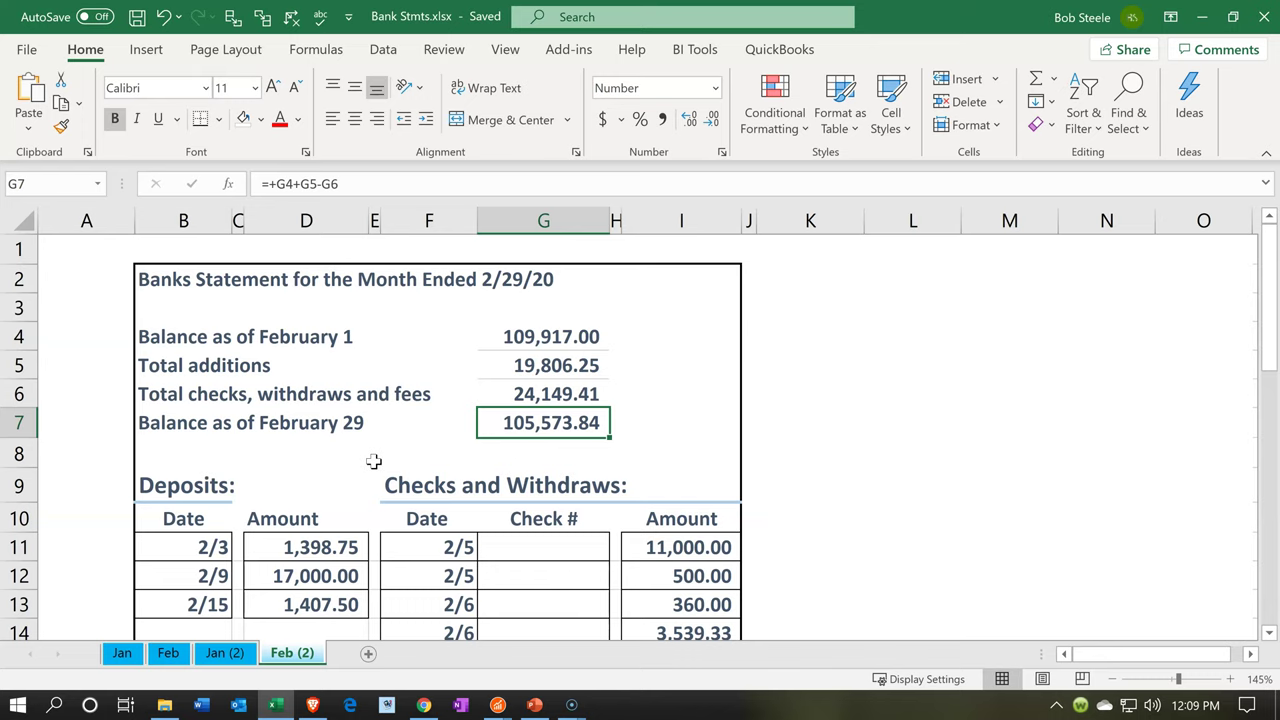
click(492, 331)
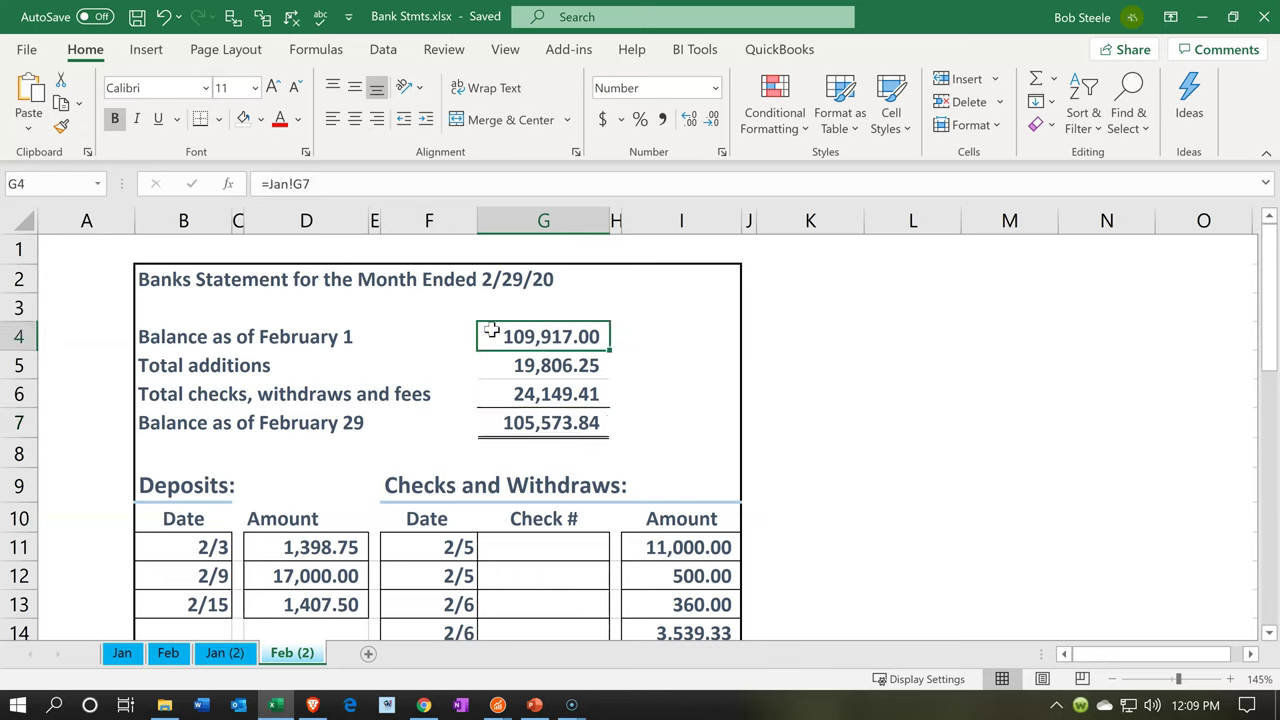
click(222, 652)
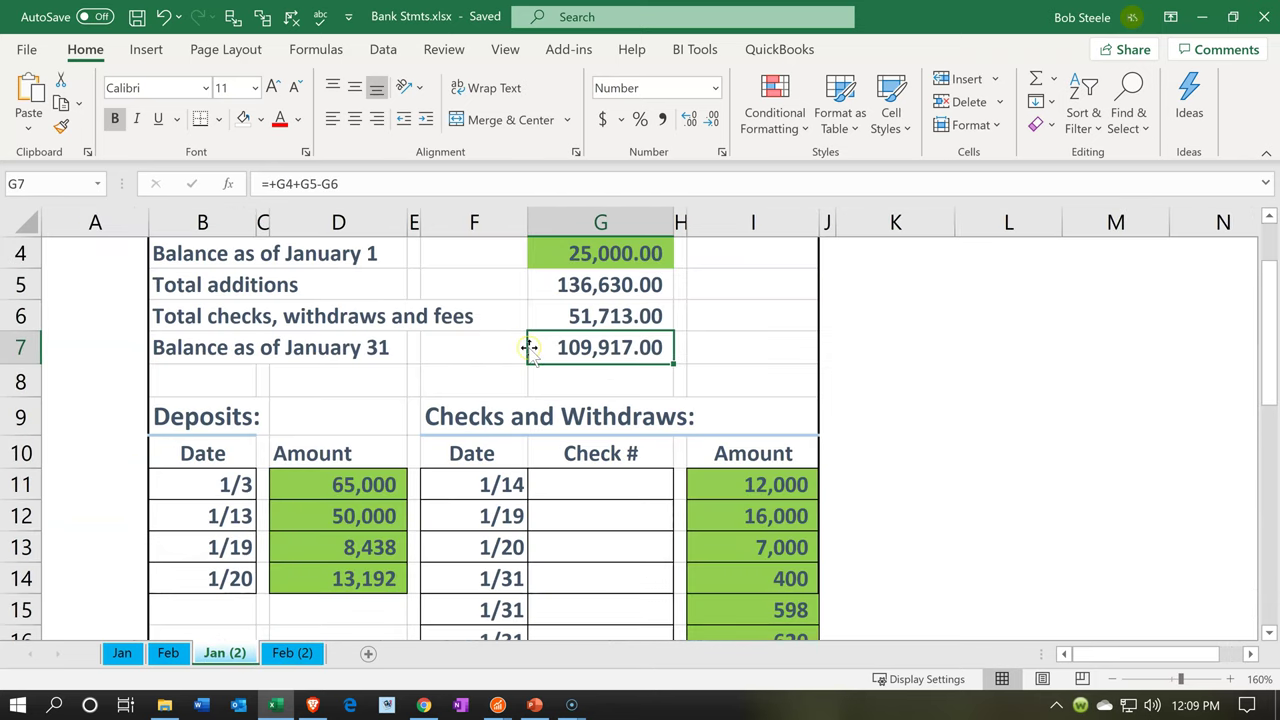
scroll(529, 347, up, 1)
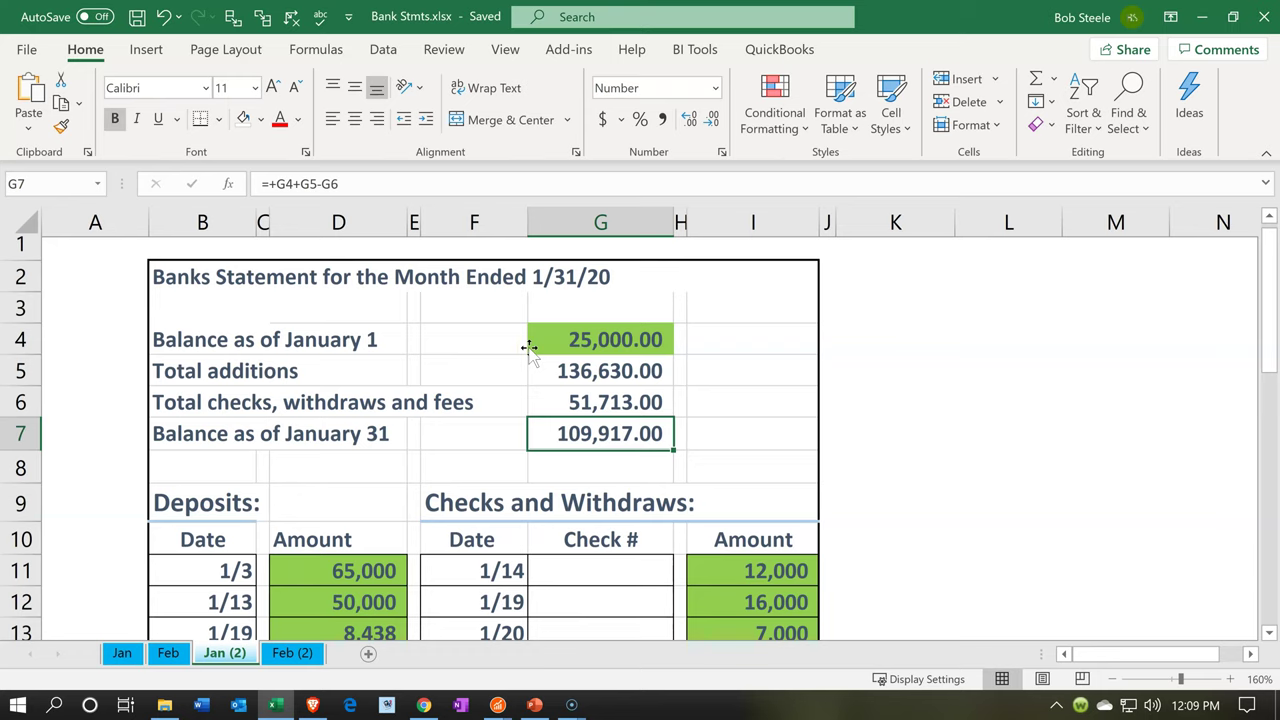
click(295, 652)
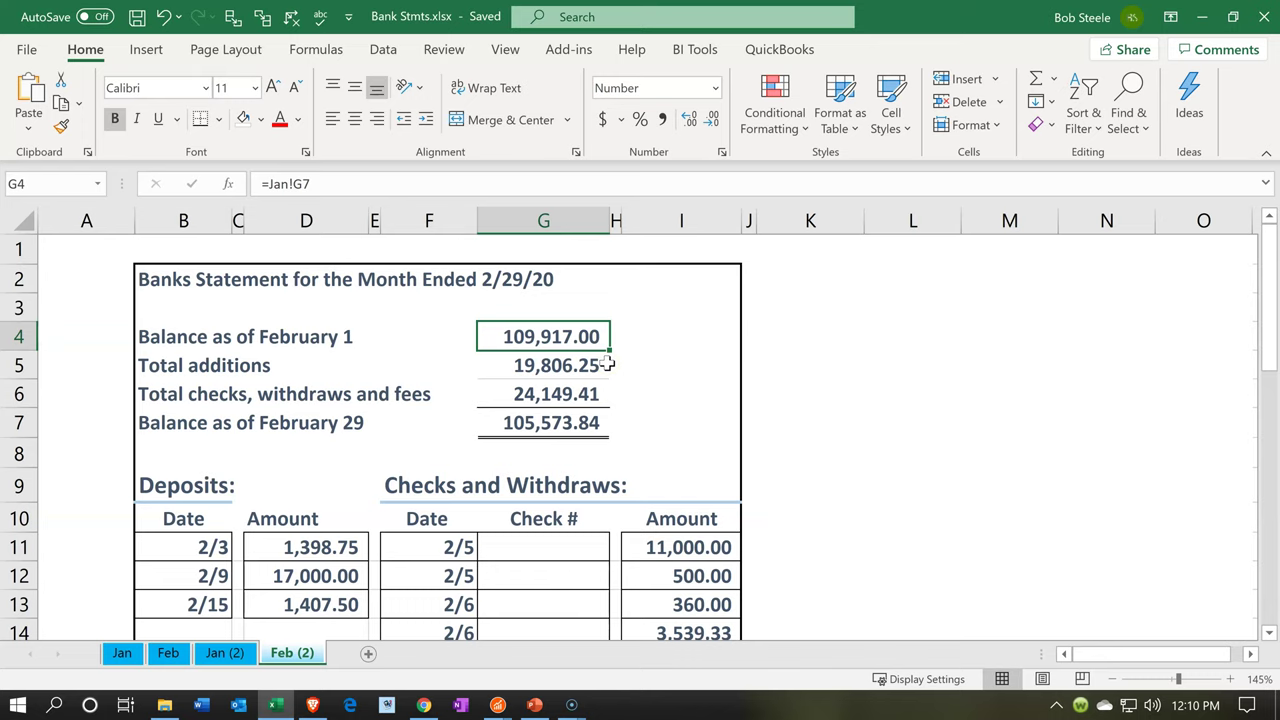
- Review the statement's ending balance, total additions and total checks and withdrawals formulas
click(580, 430)
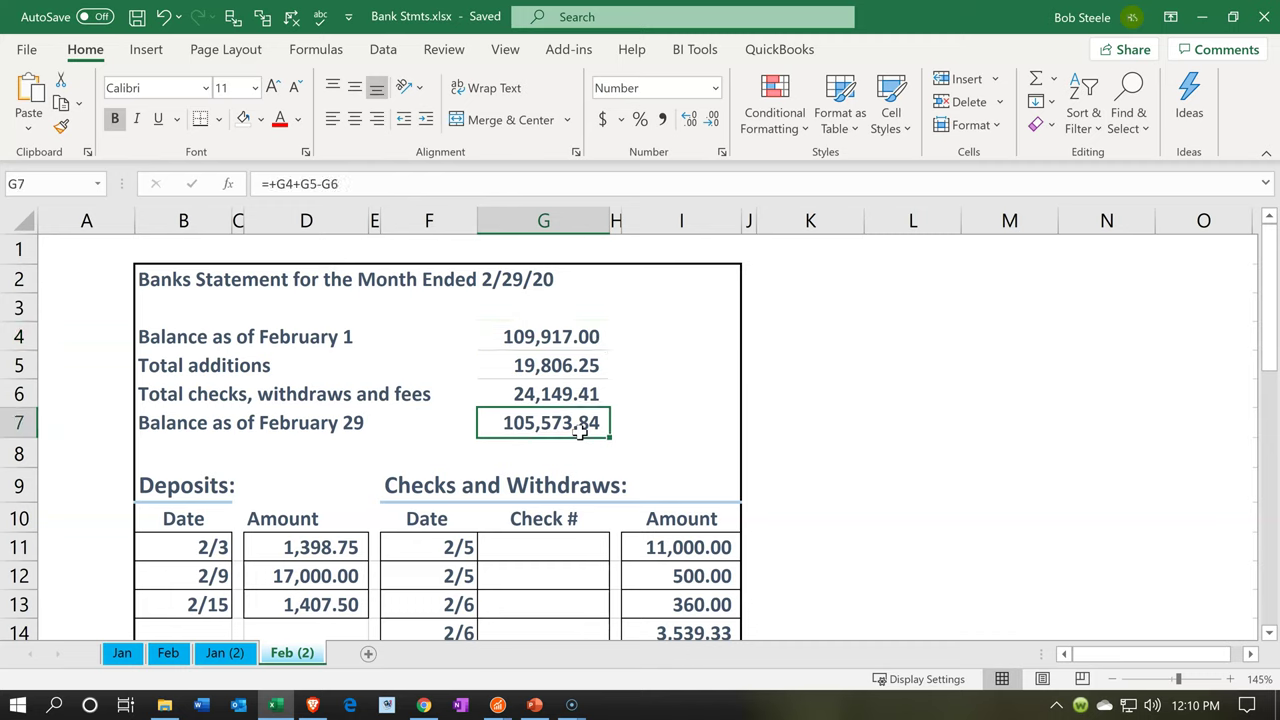
click(568, 367)
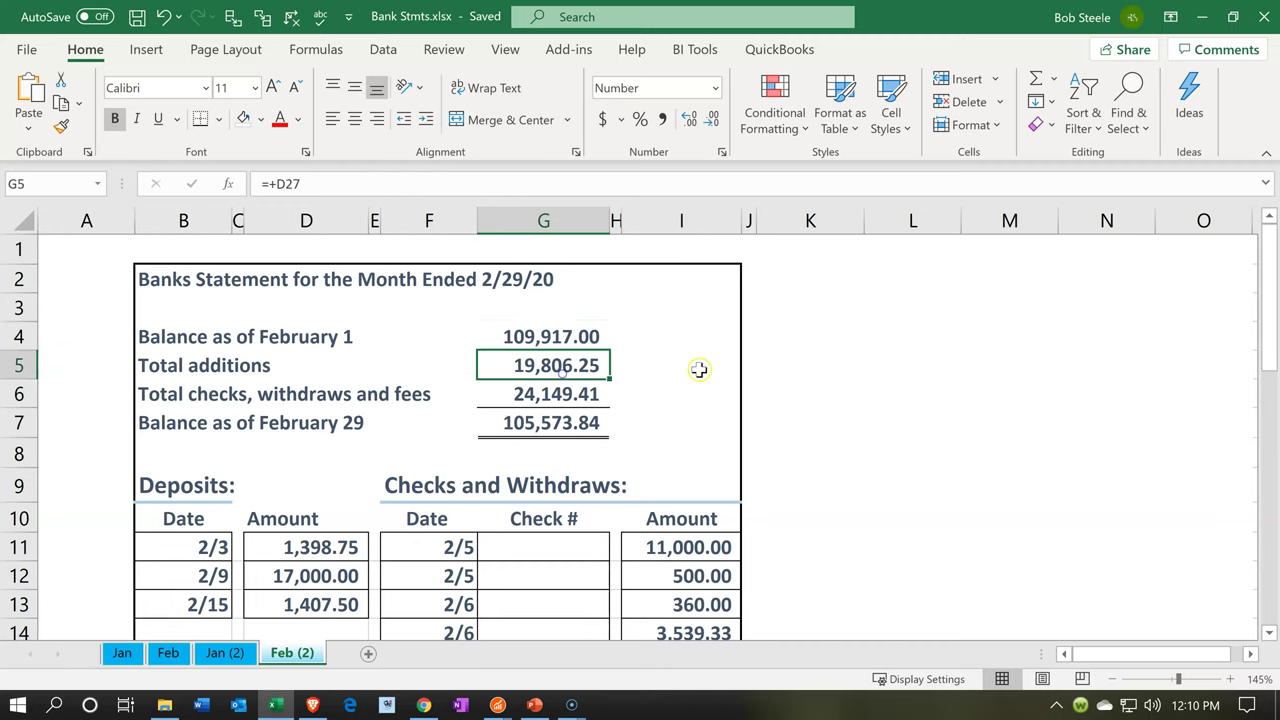
key(Down)
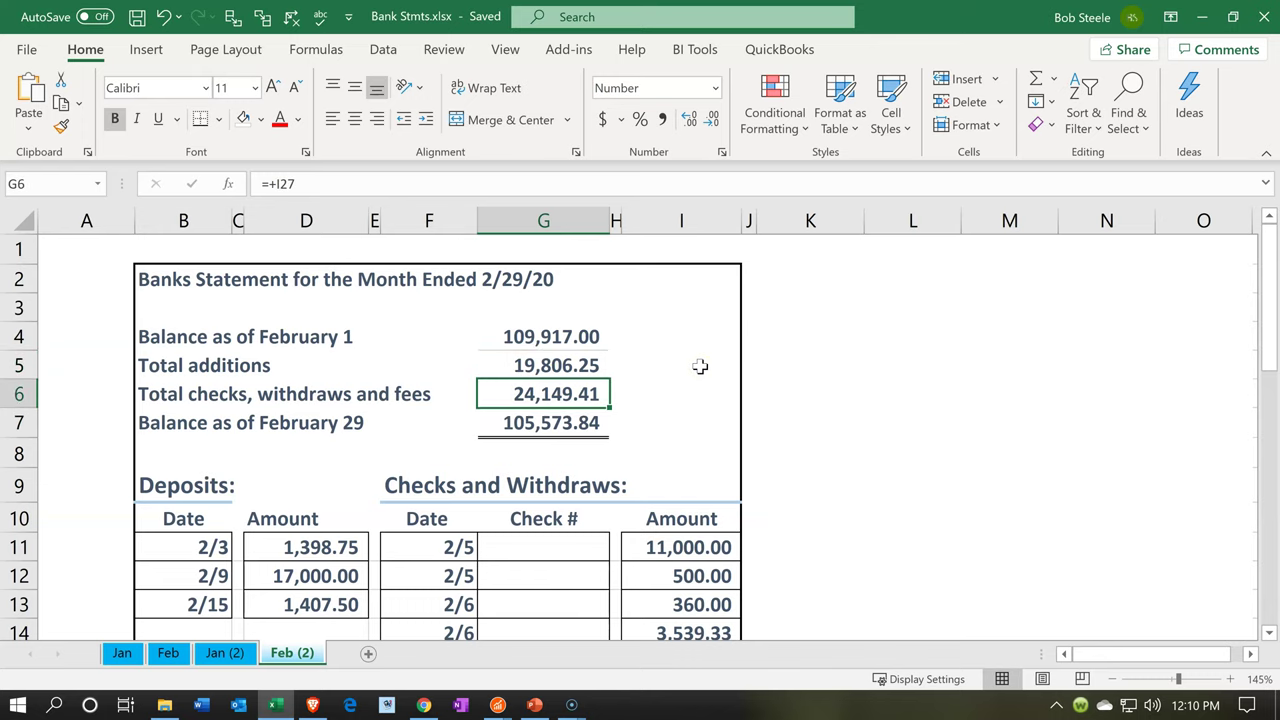
scroll(700, 366, down, 1)
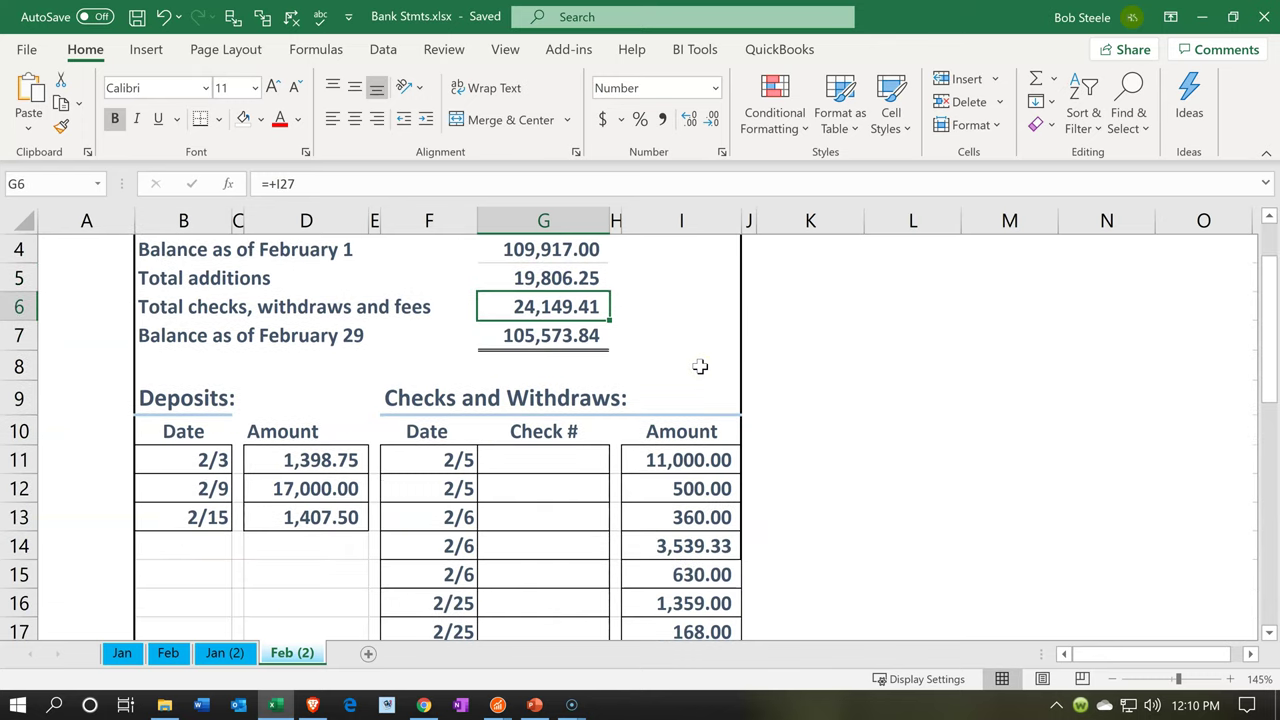
scroll(700, 366, down, 1)
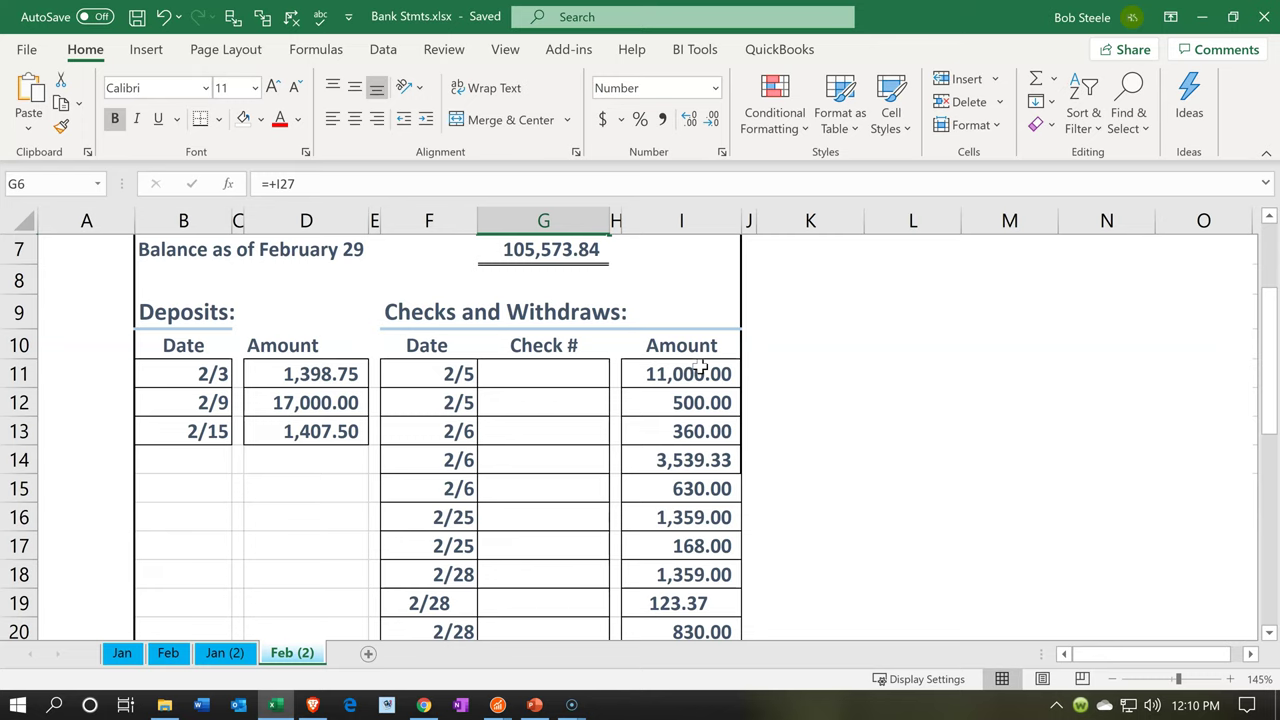
- Check the 11,000.00 withdrawal, totals and February 29 ending balance, then return to Sage 50
click(700, 370)
scroll(694, 366, up, 1)
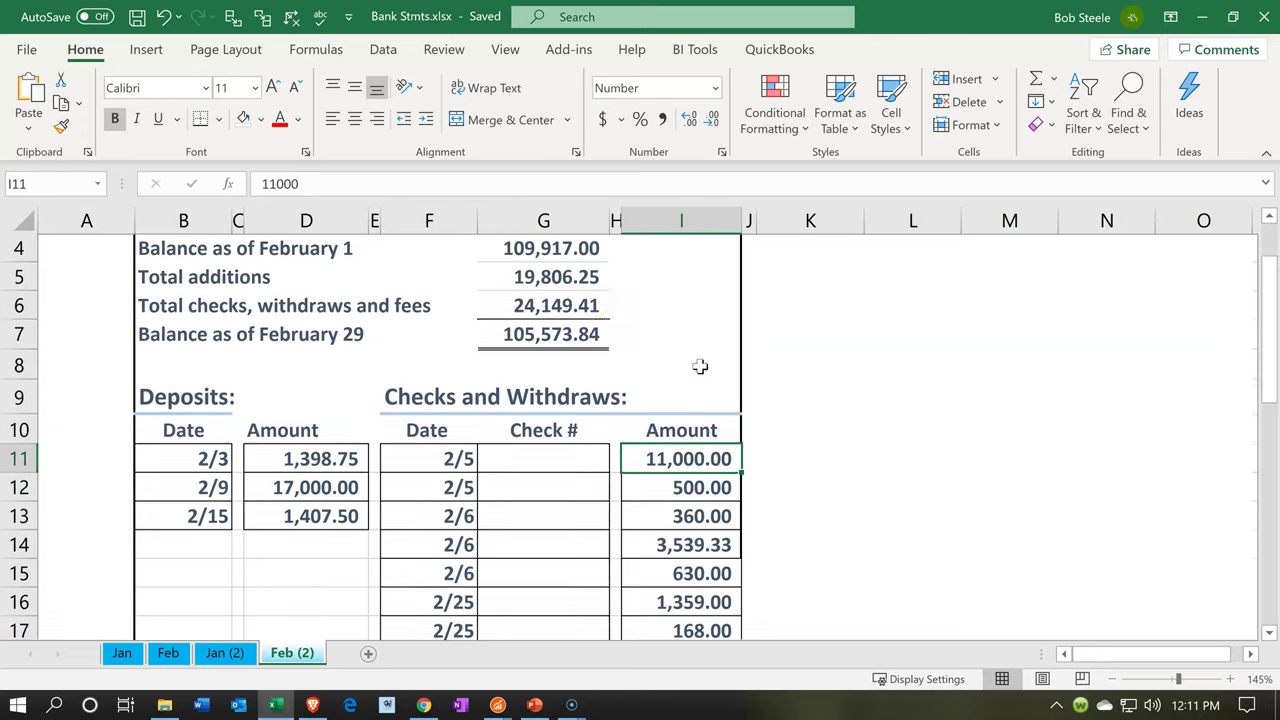
click(568, 318)
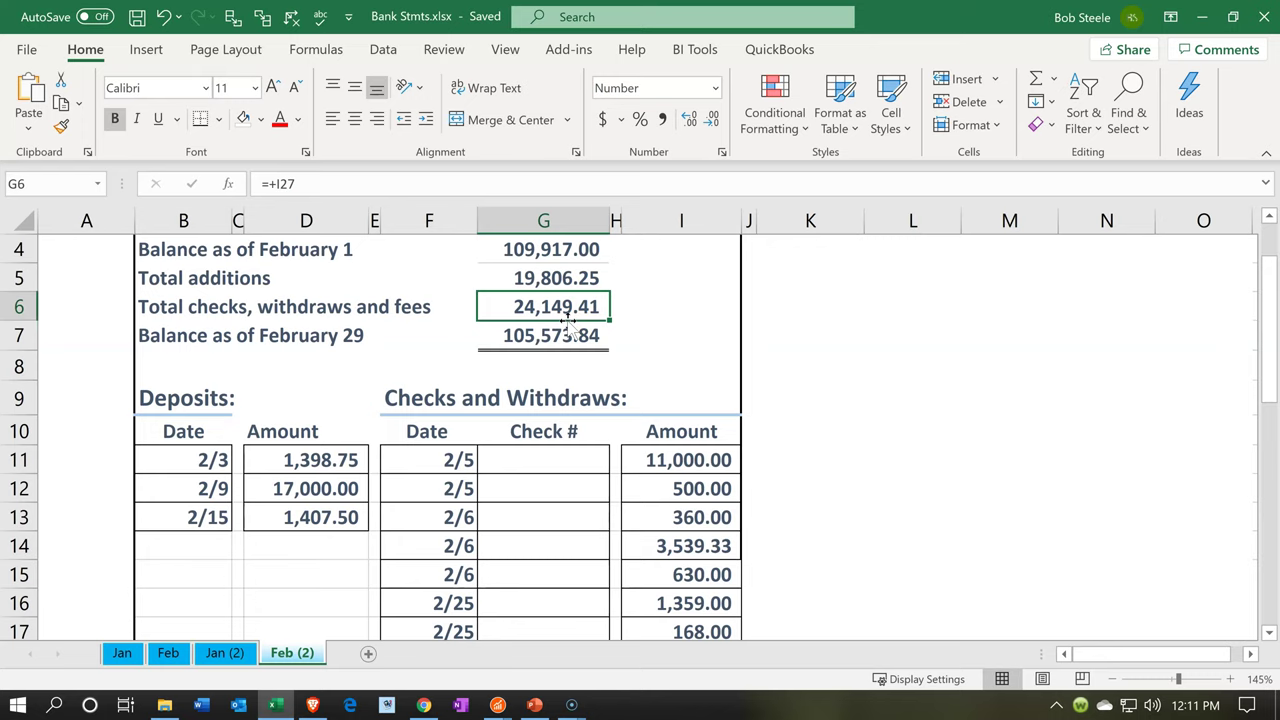
click(556, 340)
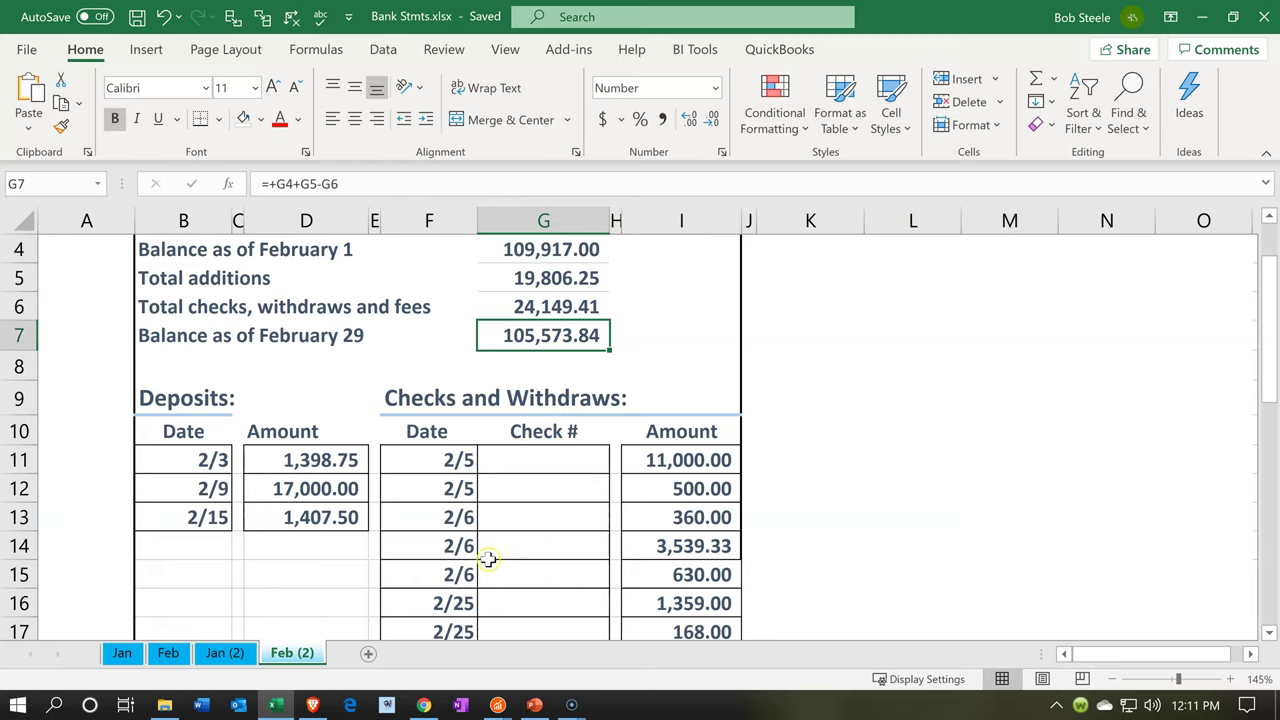
click(342, 551)
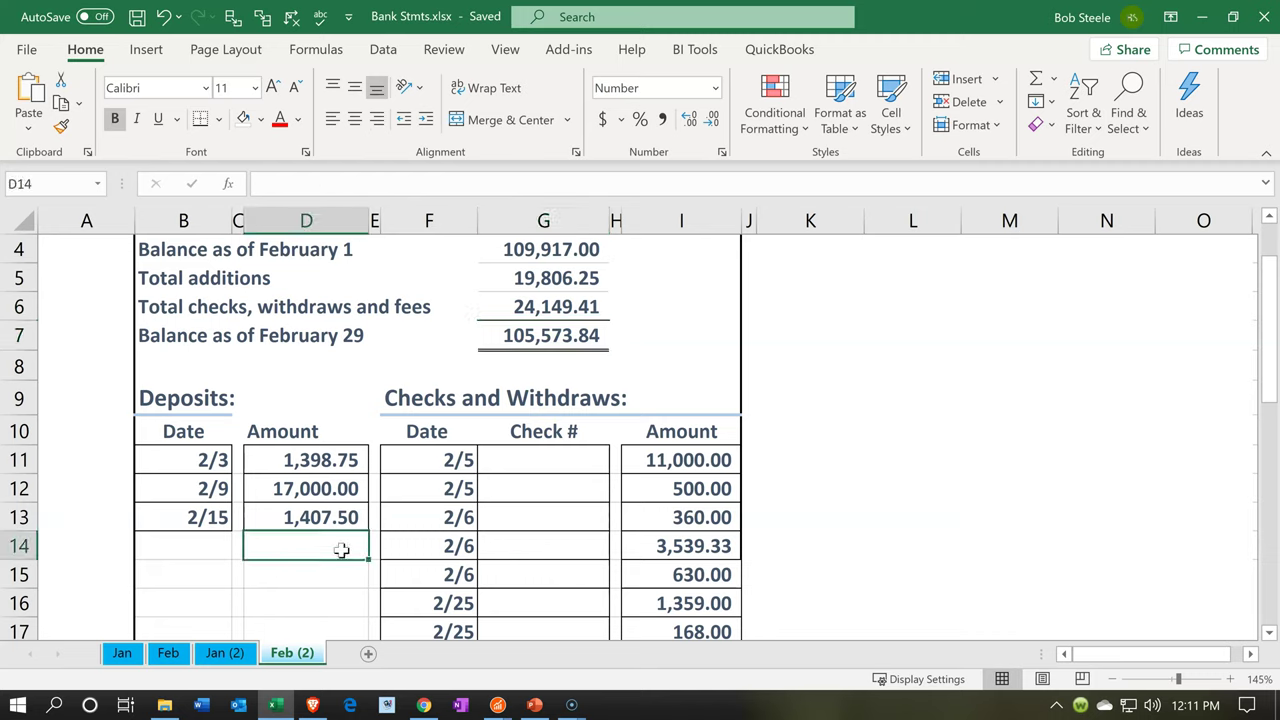
click(498, 706)
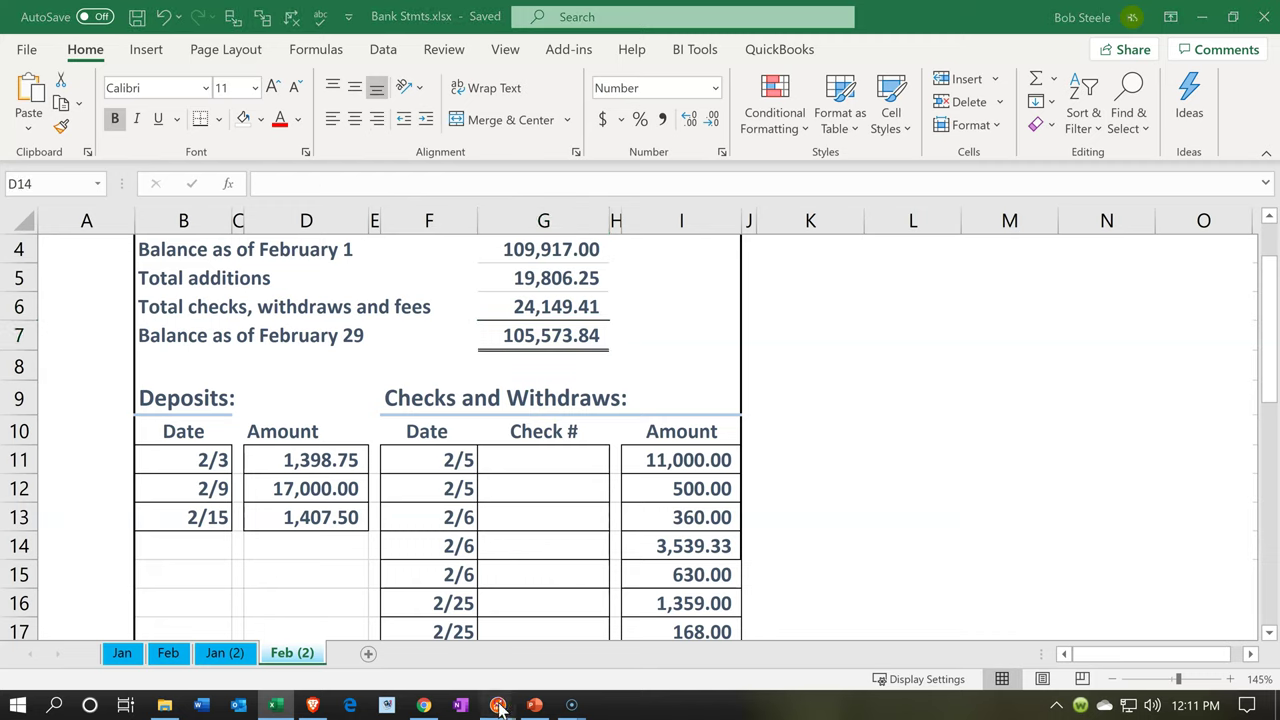
click(307, 603)
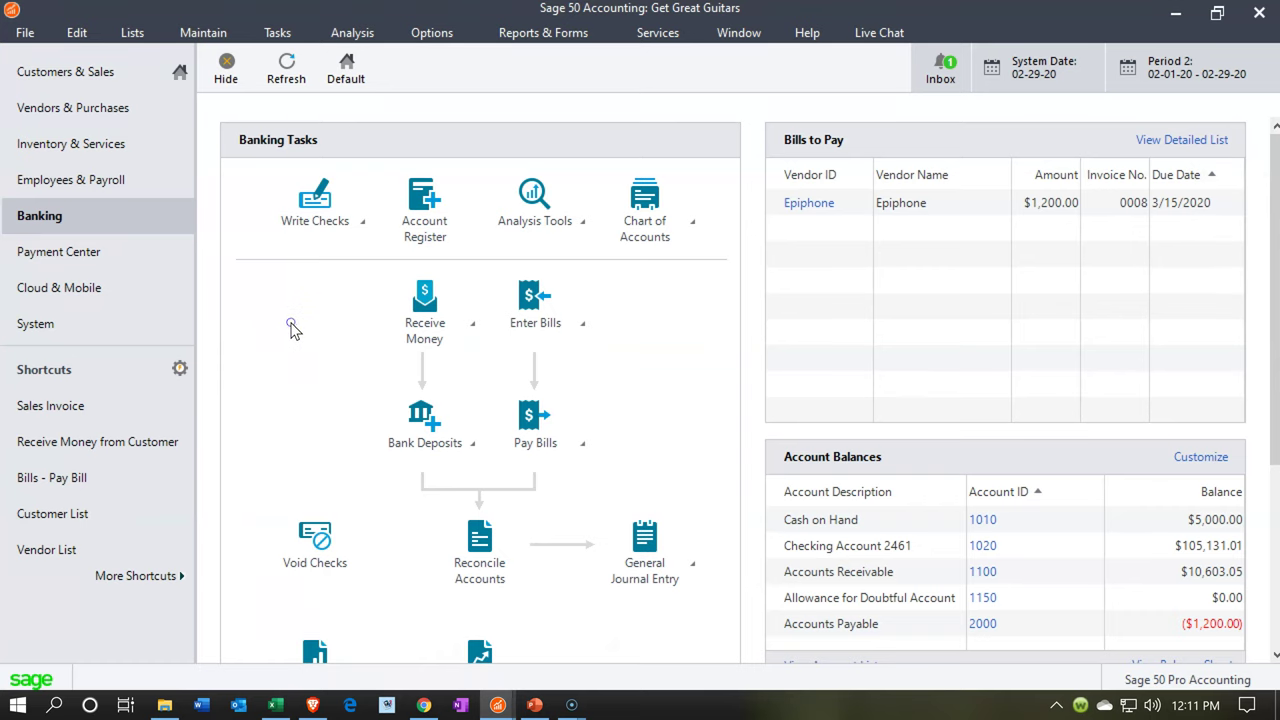
- Scroll down the Banking page and start Reconcile Accounts
click(126, 228)
click(253, 397)
scroll(253, 397, down, 2)
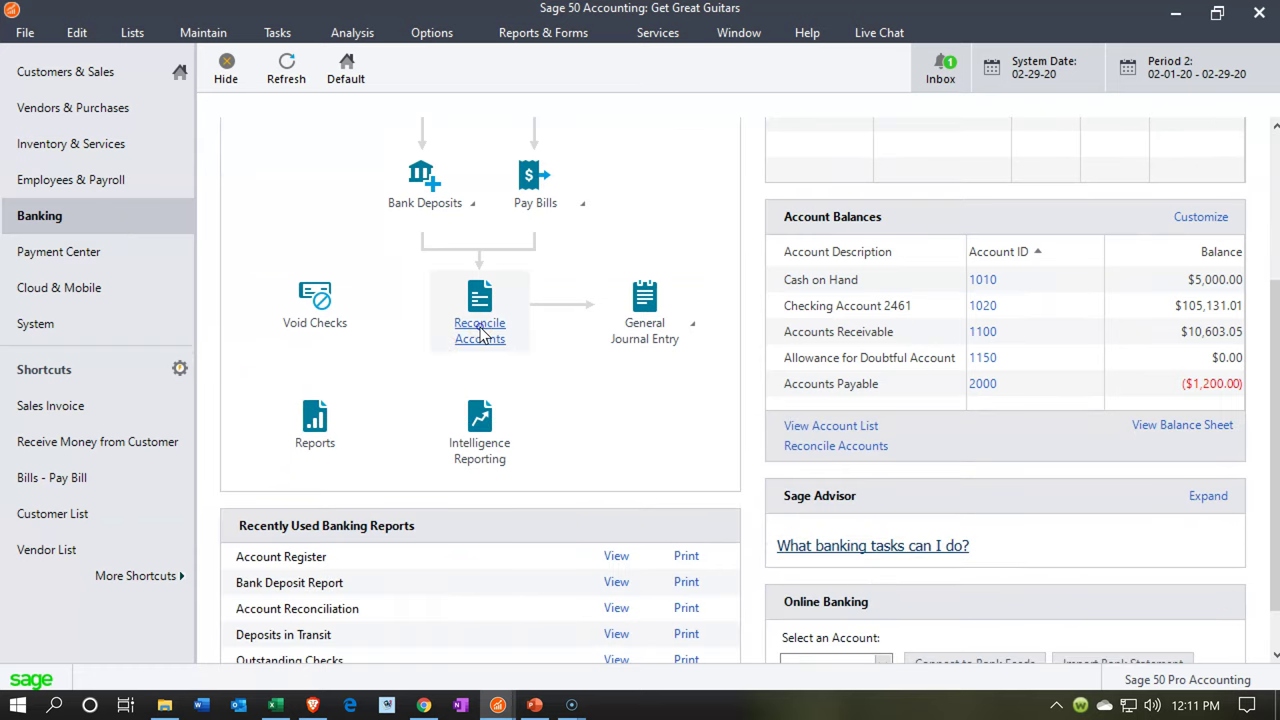
click(481, 331)
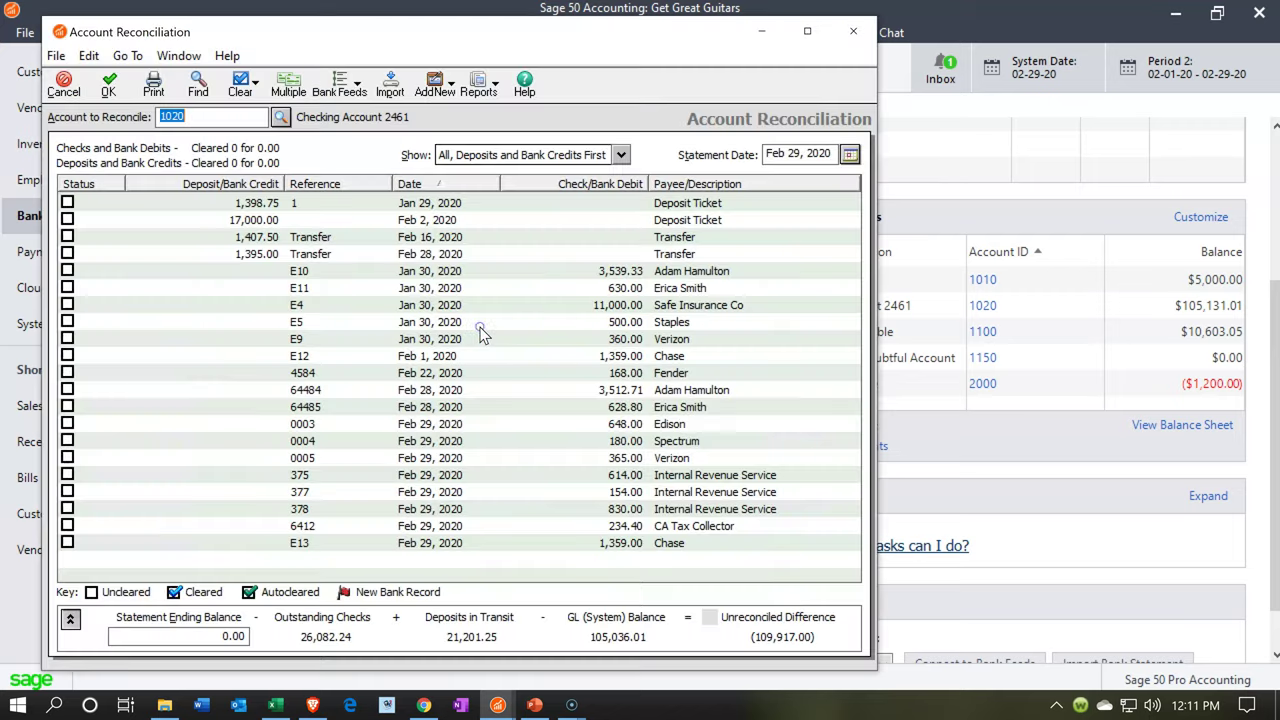
- Maximize the reconciliation window and select Checking Account 2461
click(808, 31)
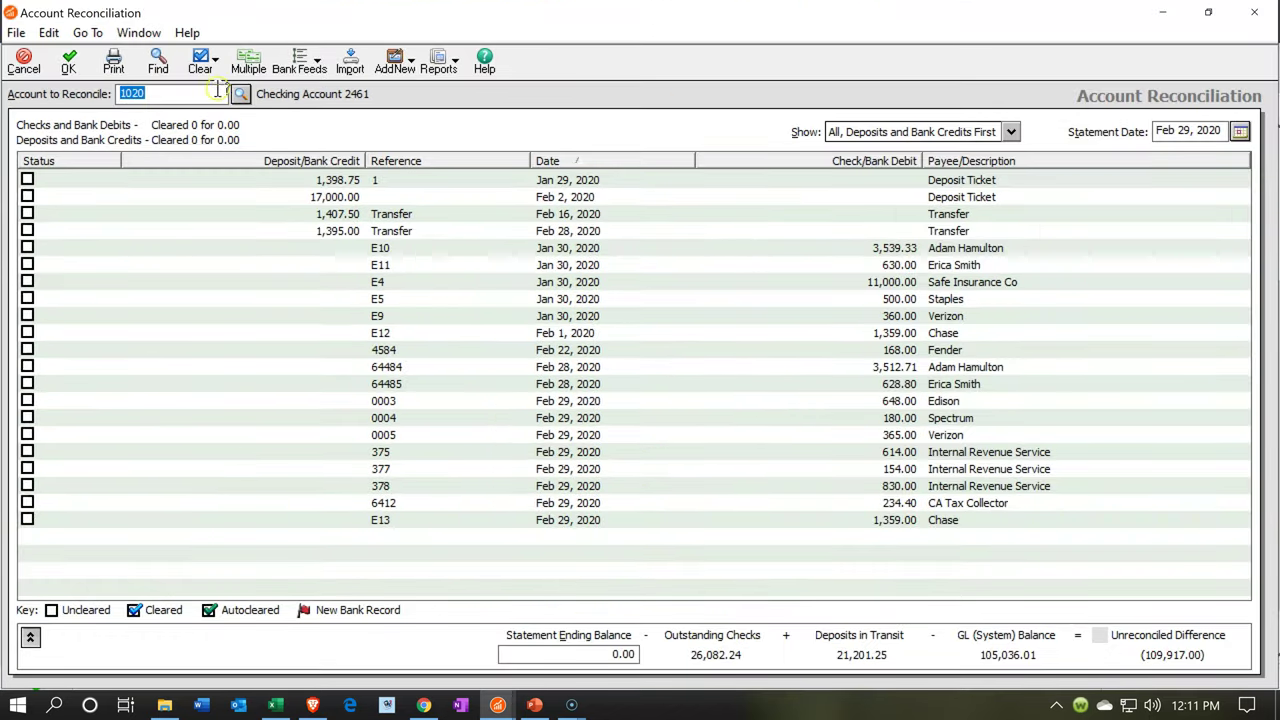
click(240, 94)
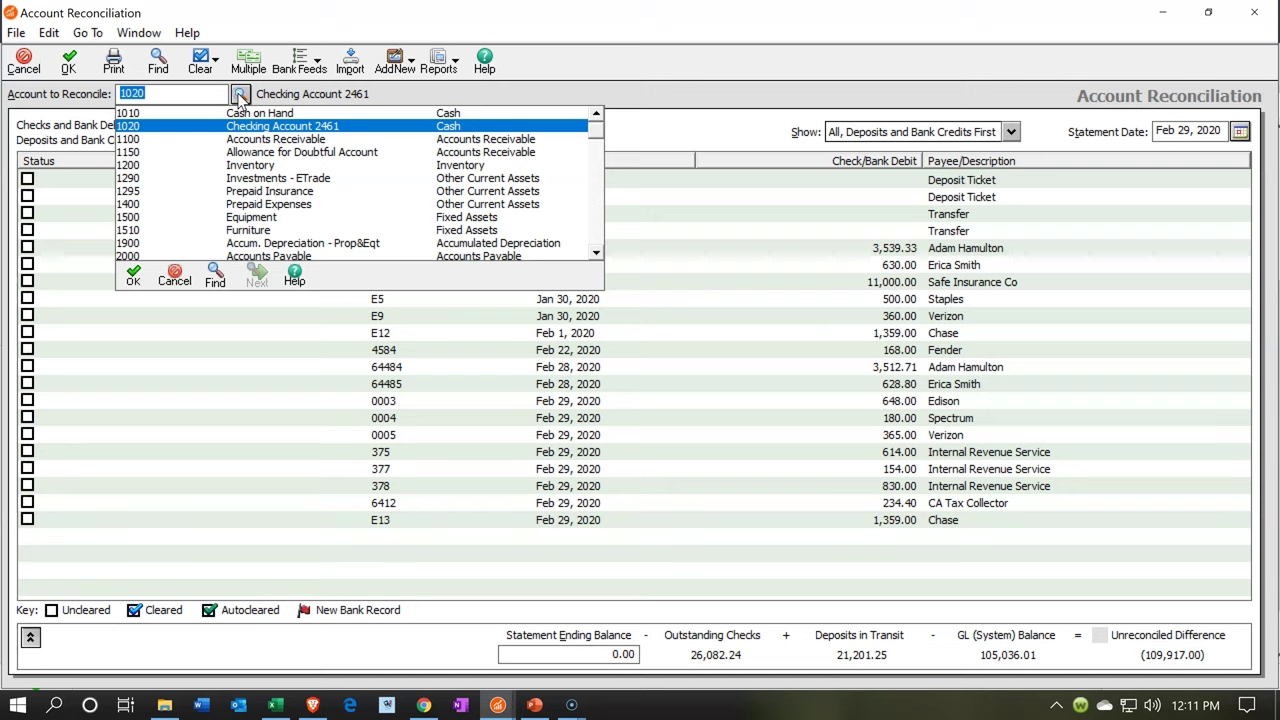
double_click(168, 130)
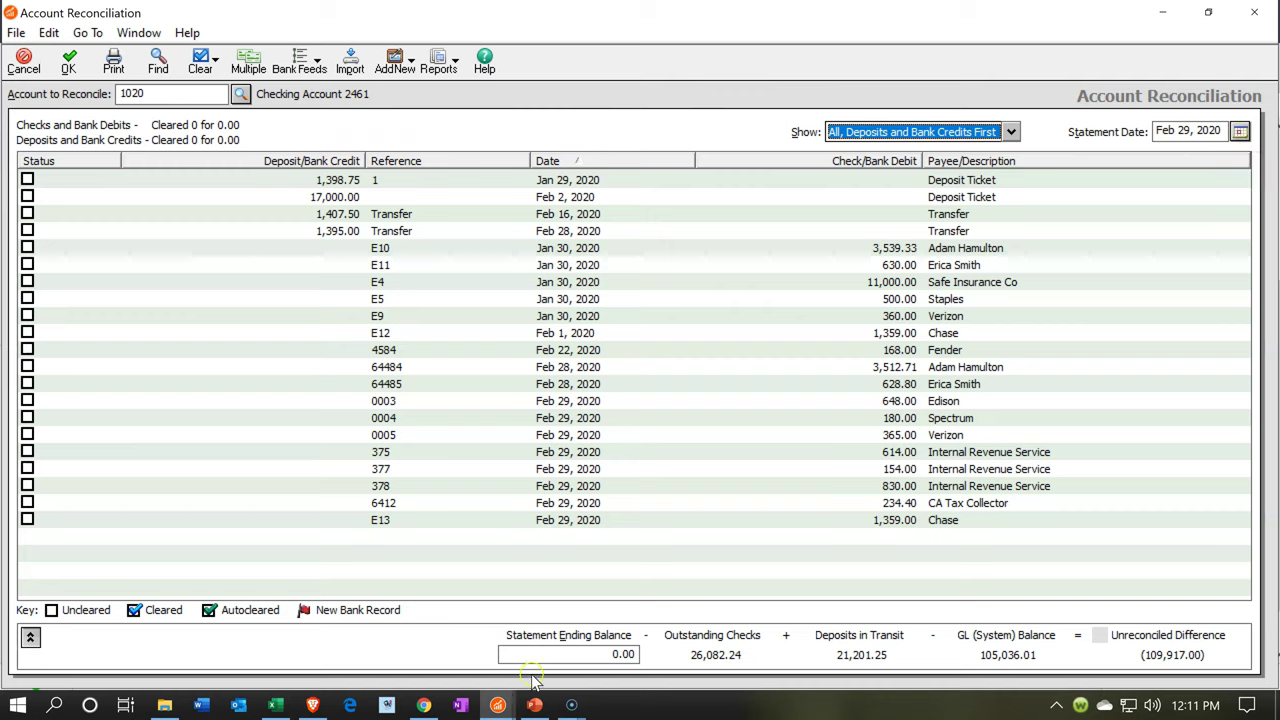
- Enter 105,573.84 as the statement ending balance, checked against the bank statement workbook
drag(573, 648, 648, 650)
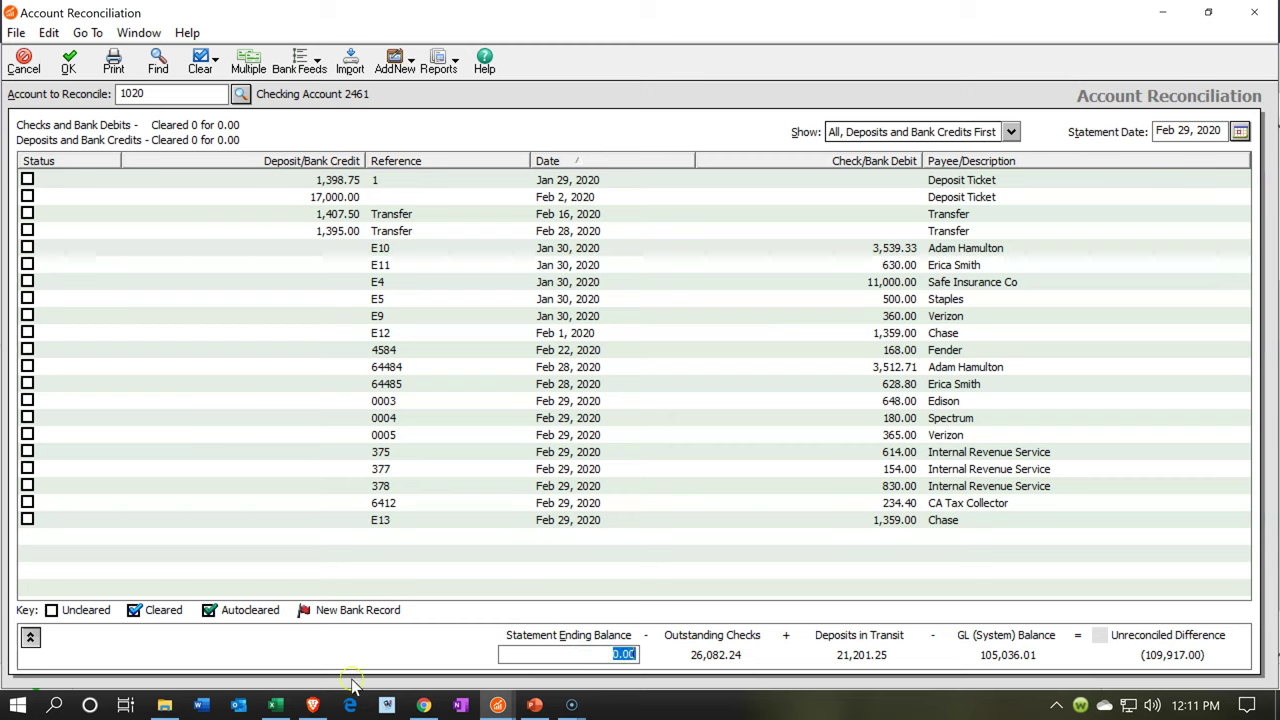
click(280, 708)
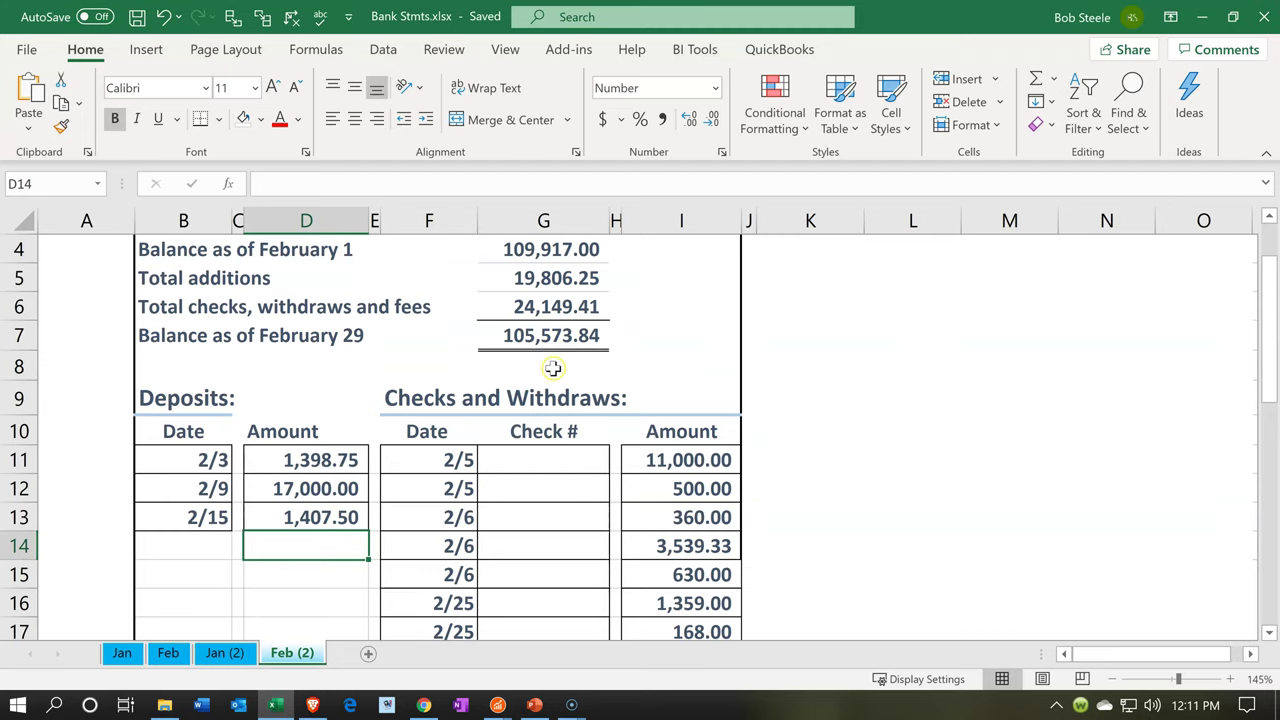
click(287, 706)
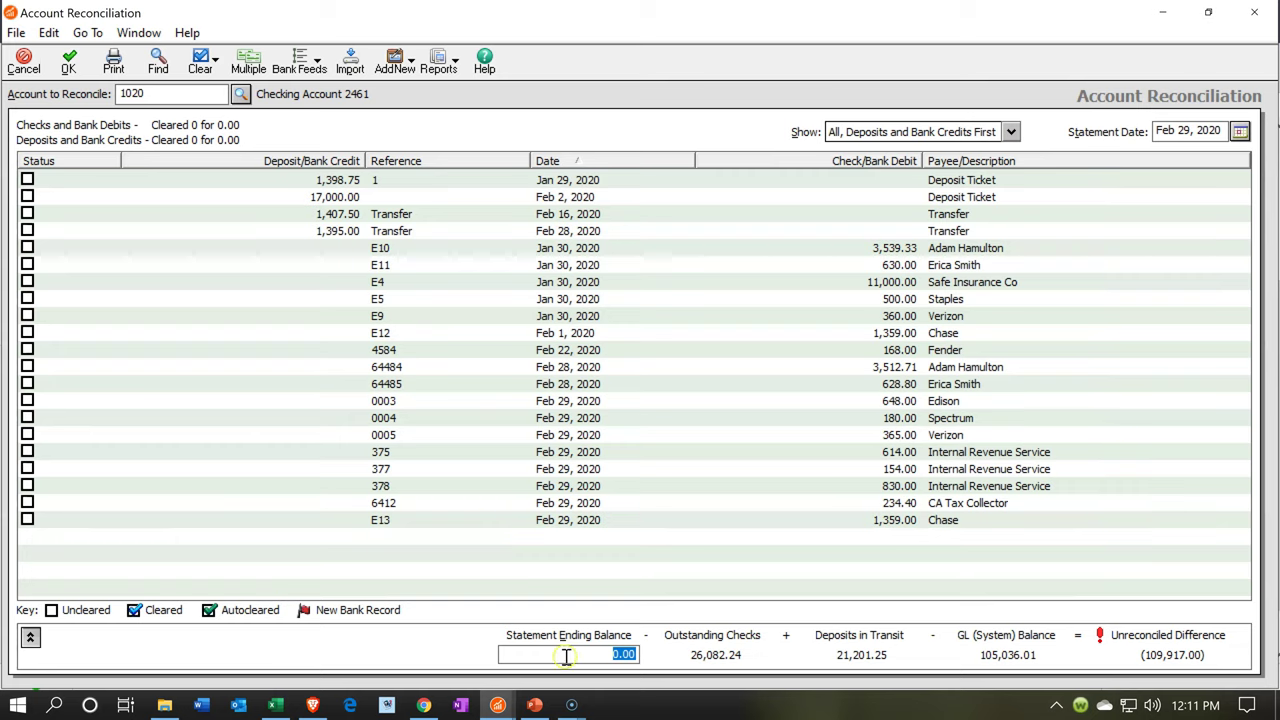
text(105573.84)
key(Tab)
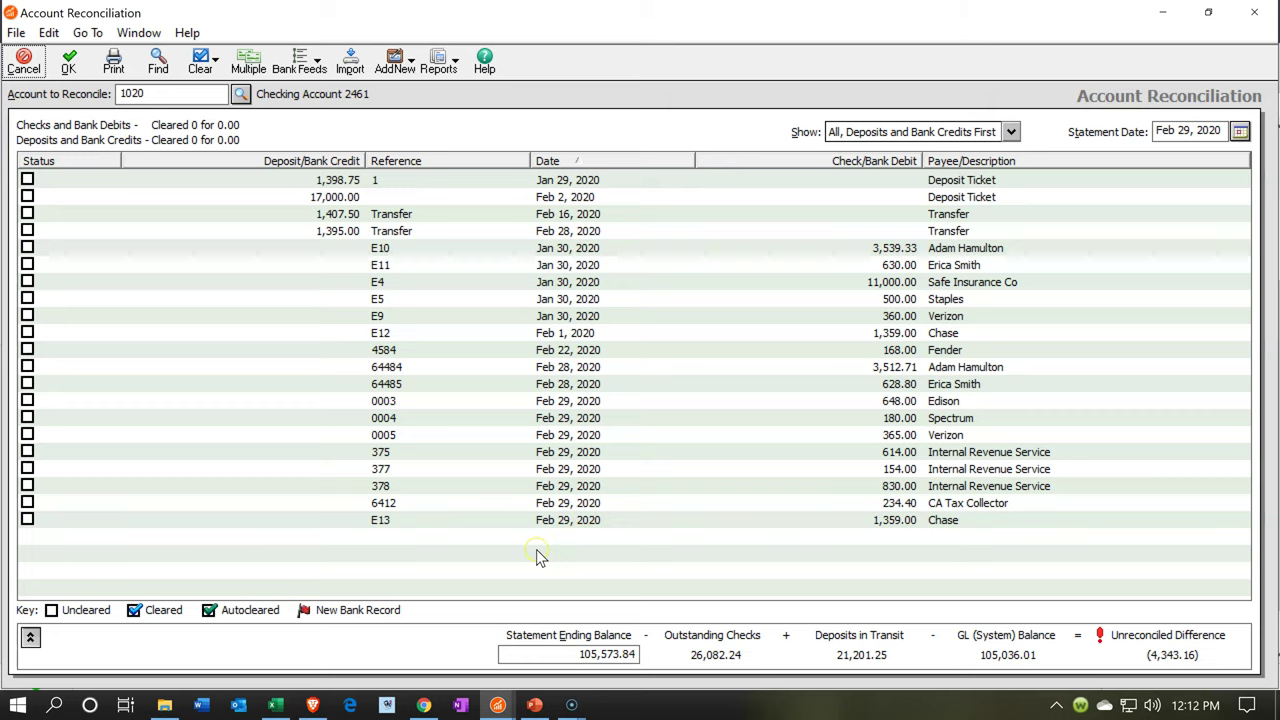
click(287, 712)
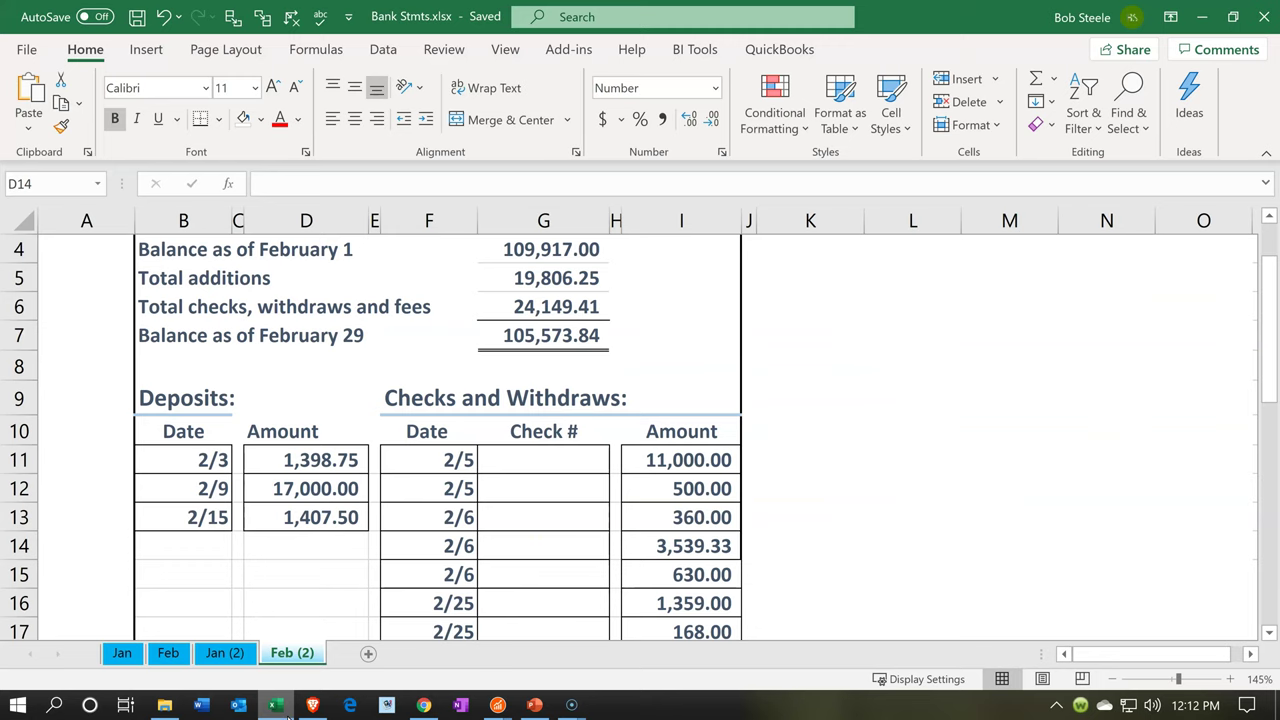
- Minimize Excel to return to the Checking Account 2461 reconciliation
click(287, 712)
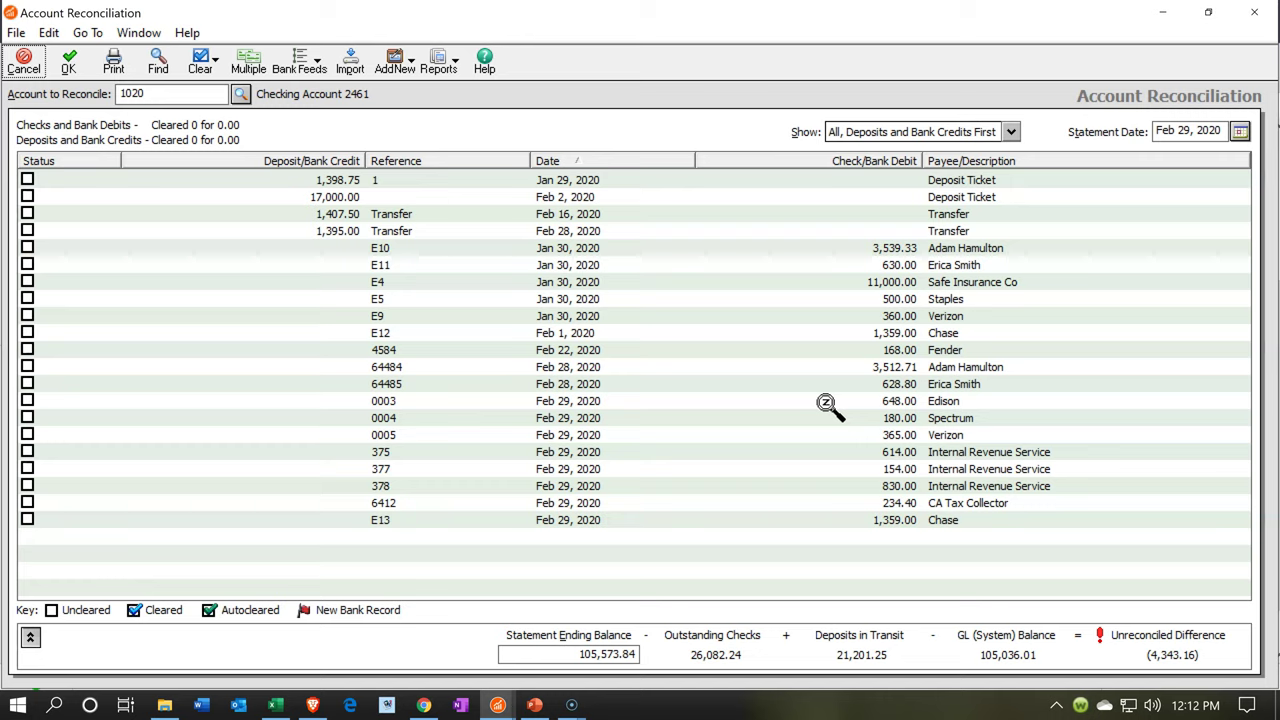
- Filter the reconciliation list to show only Deposits and Bank Credits
click(1011, 132)
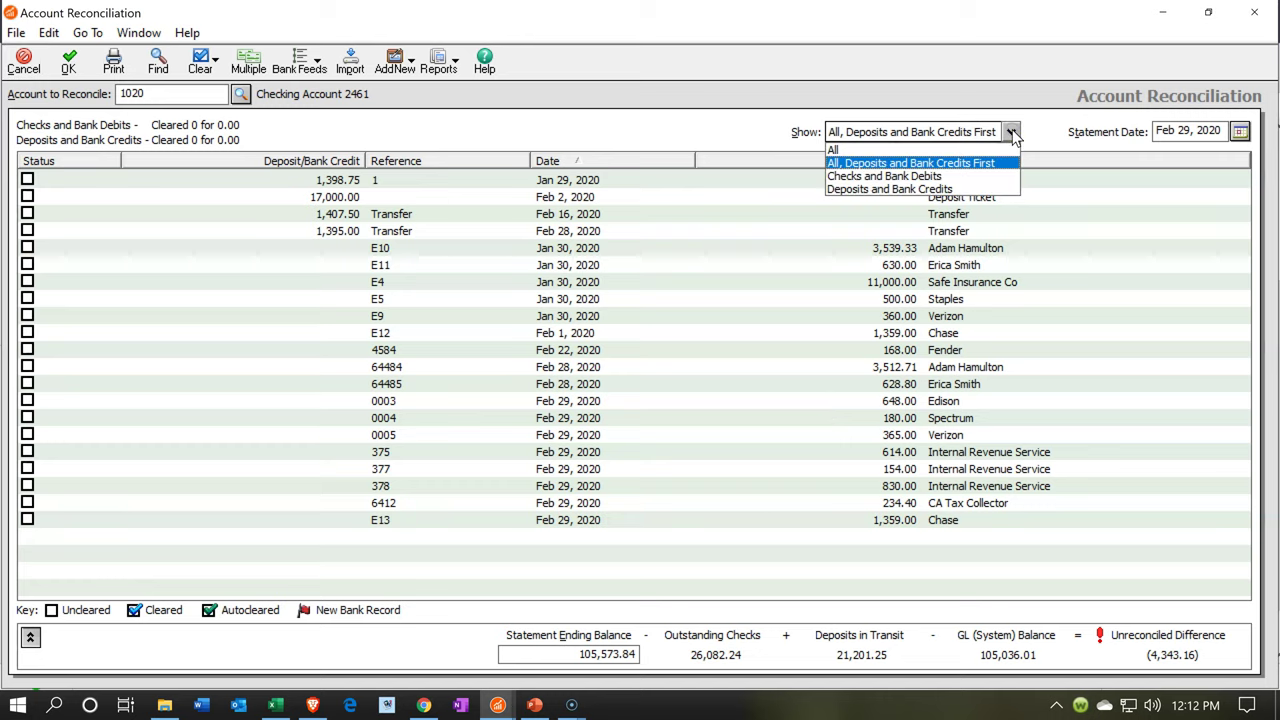
click(960, 190)
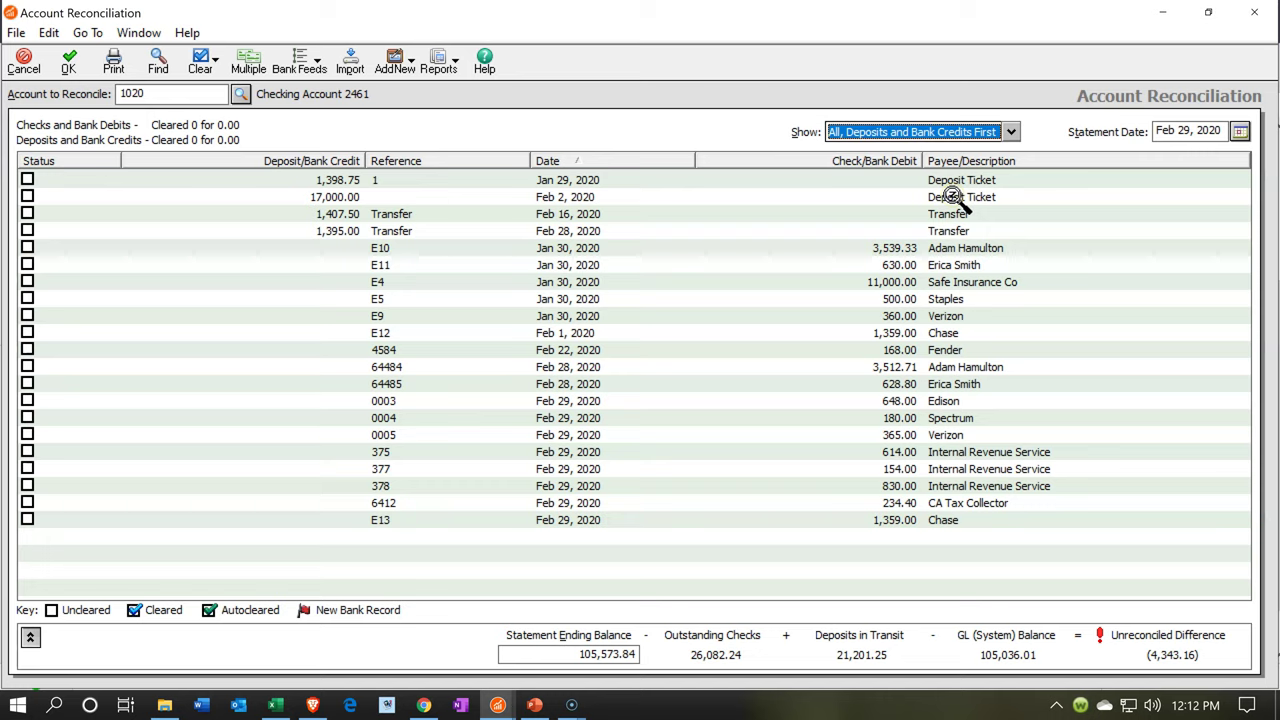
click(1011, 134)
click(940, 189)
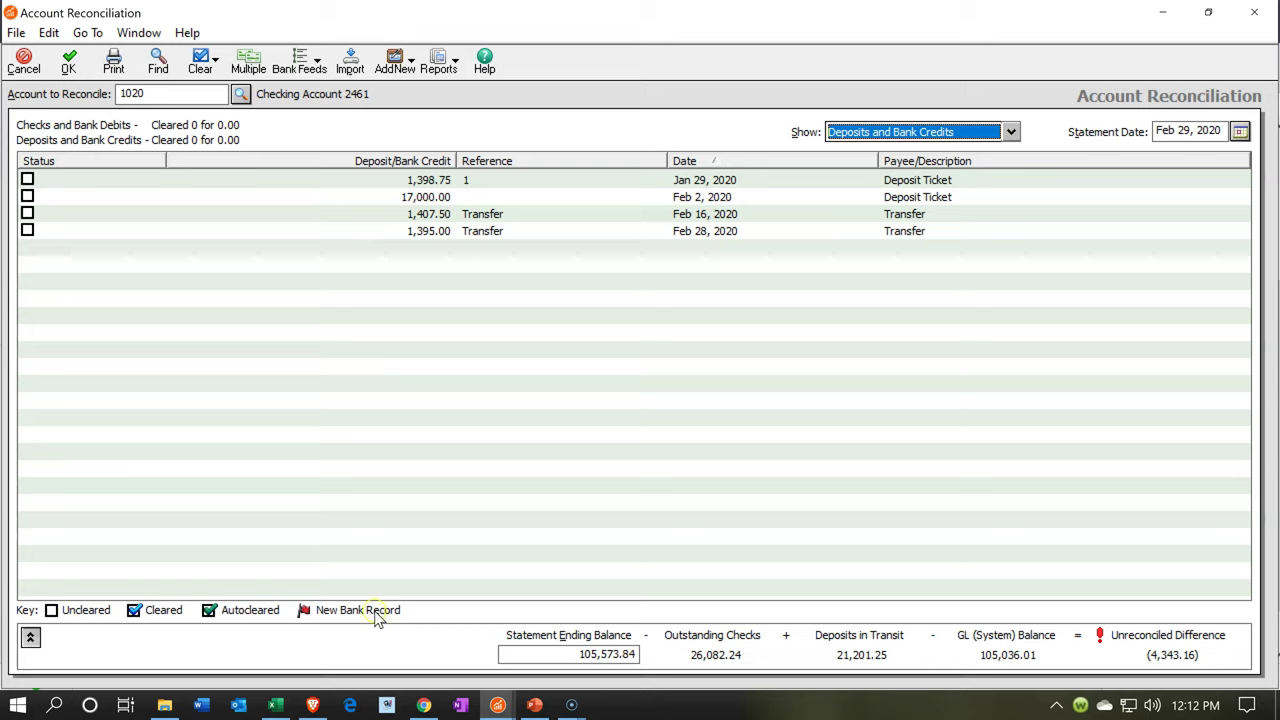
click(276, 705)
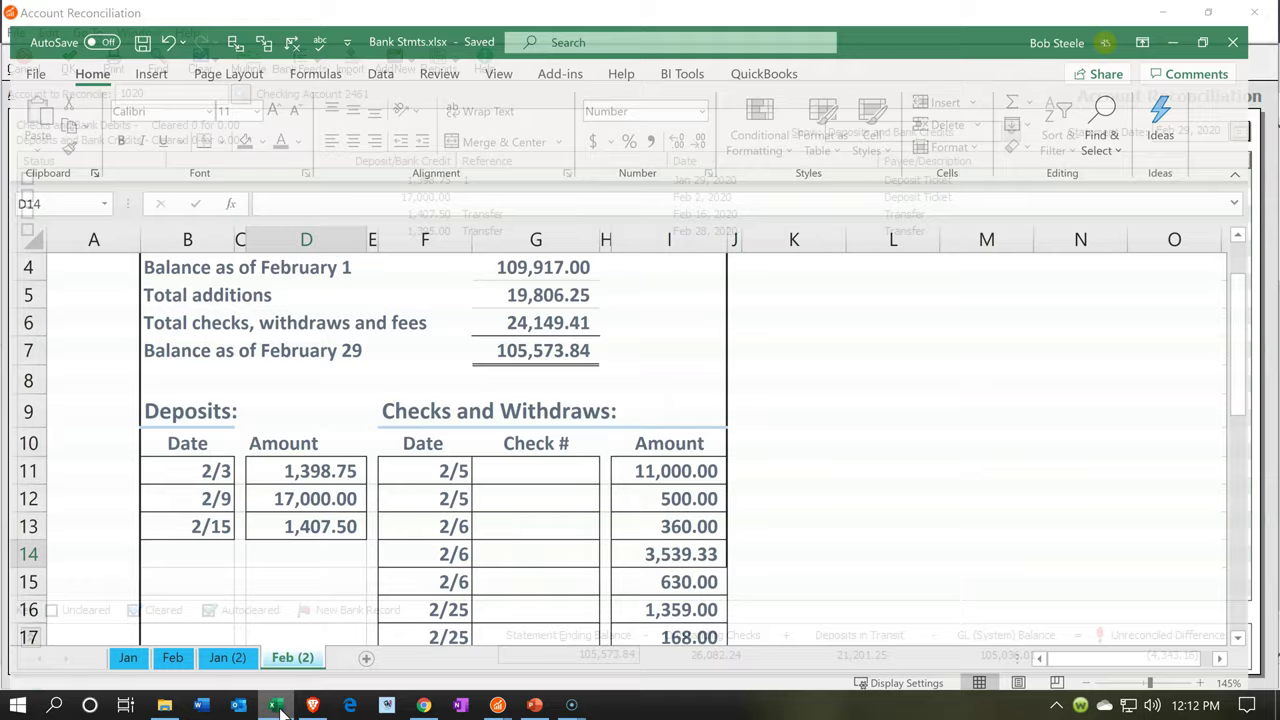
- Check the statement's 1,398.75 deposit, then return to the Sage deposit list
click(301, 571)
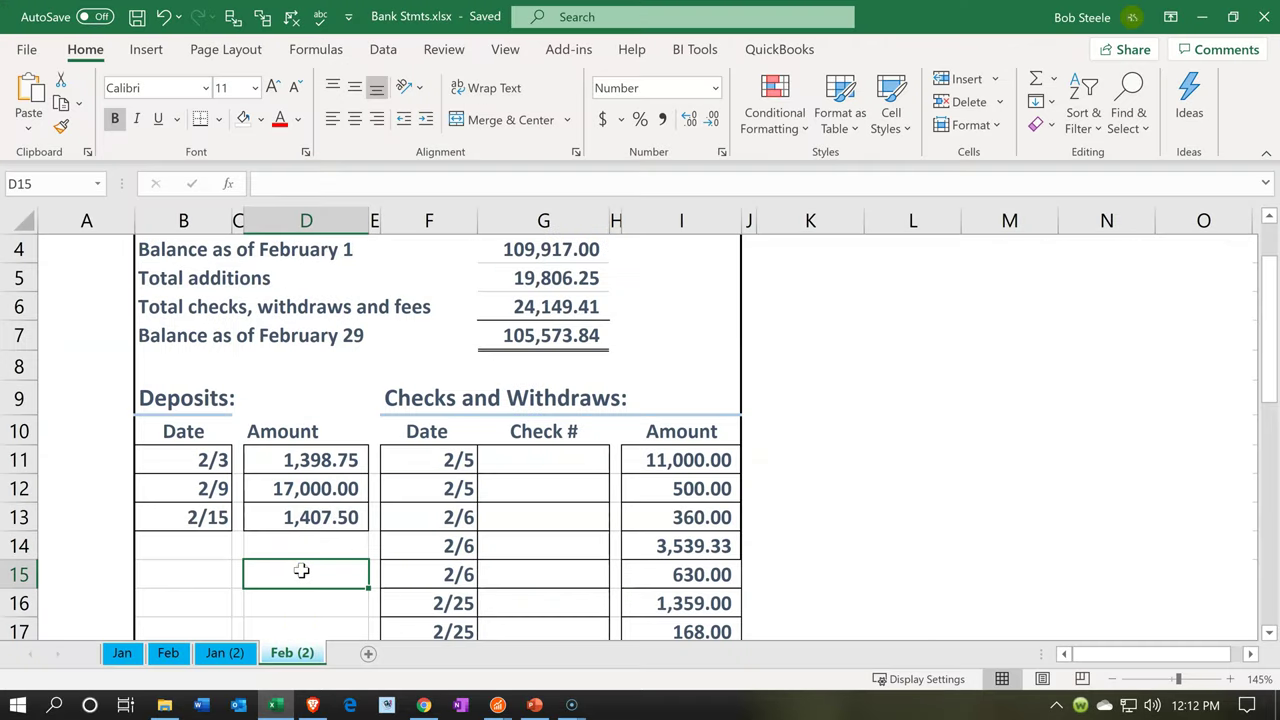
click(266, 459)
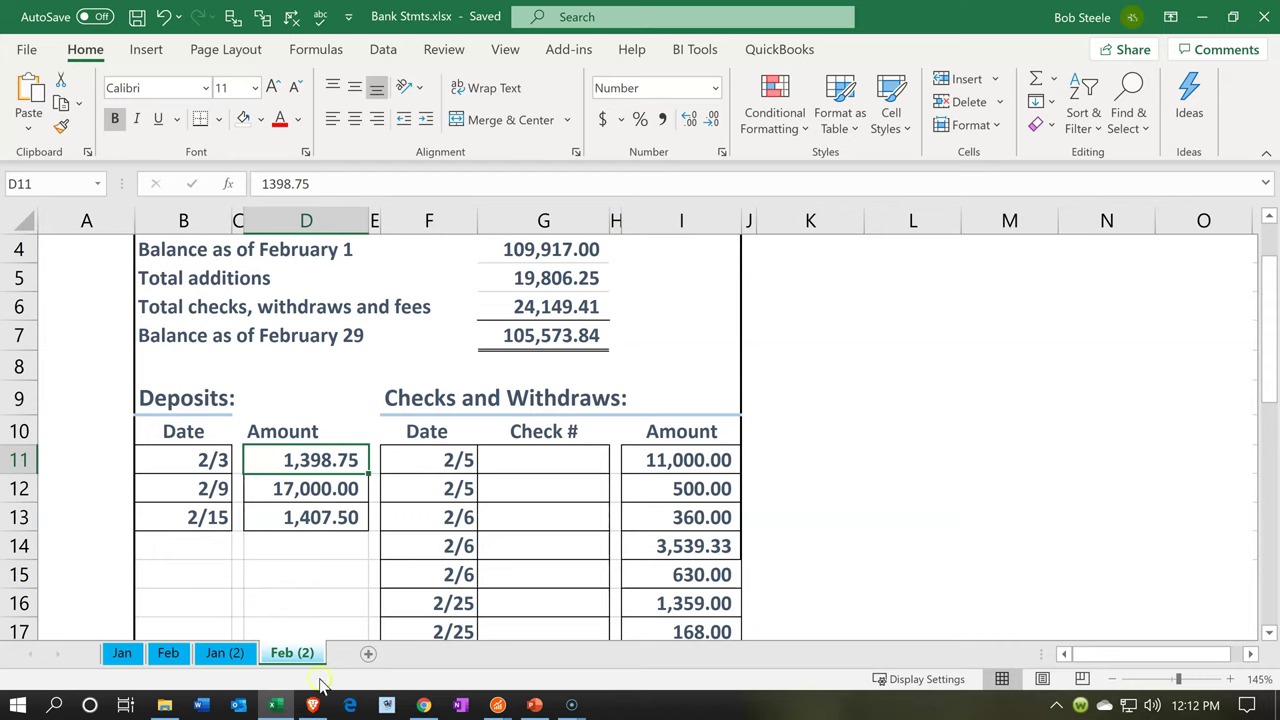
click(285, 700)
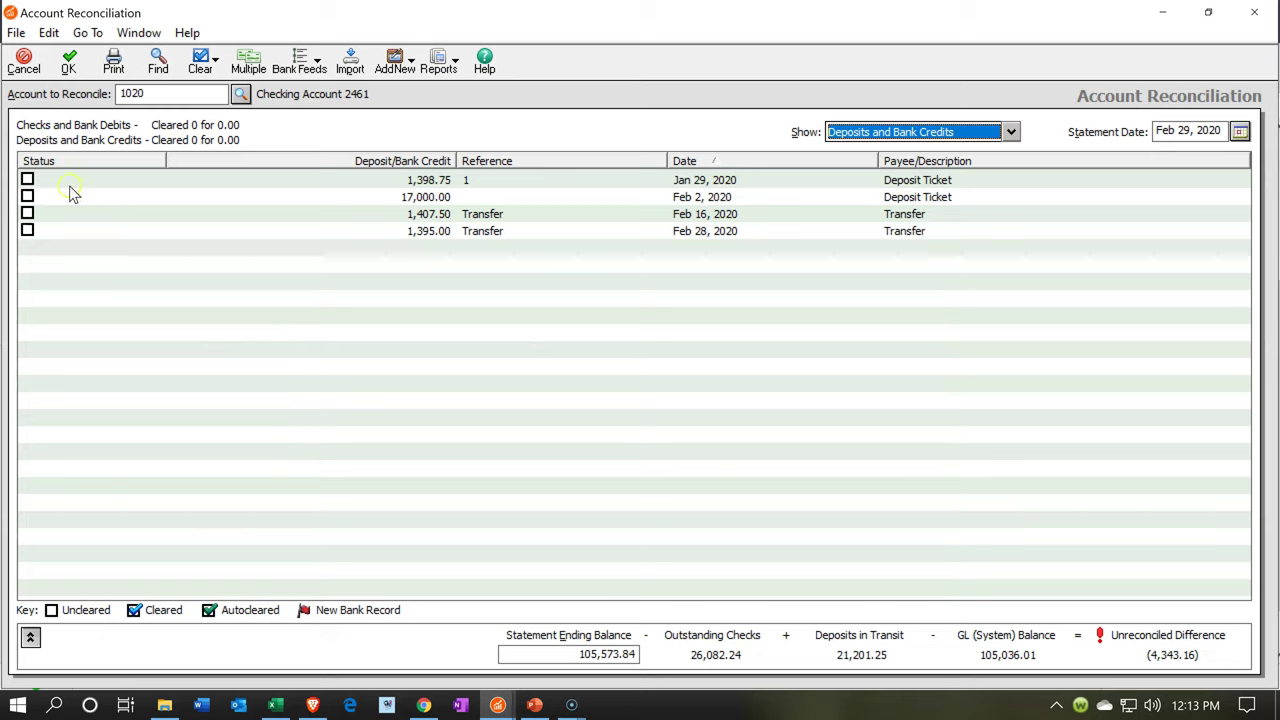
- Clear the 1,398.75 deposit in Sage, then select its amount in the Excel statement
click(27, 180)
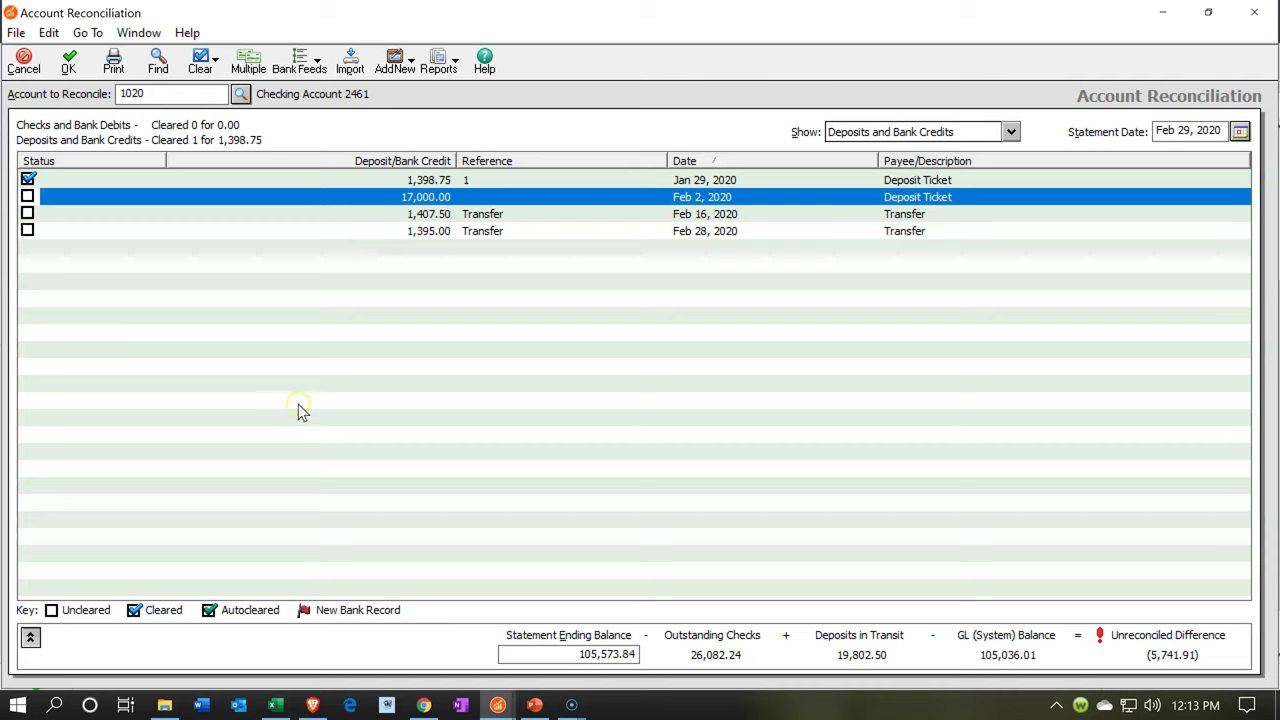
click(273, 707)
click(277, 460)
- Fill the statement's 1,398.75 deposit cell green
right_click(277, 460)
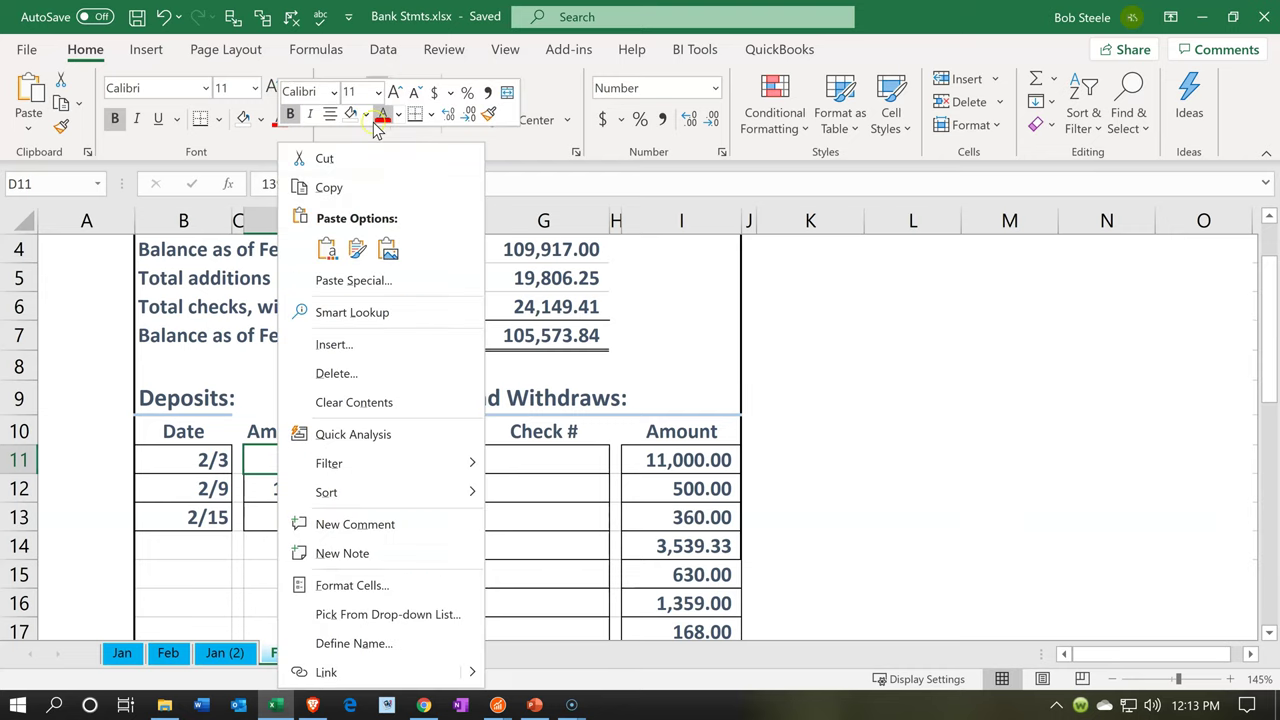
click(366, 116)
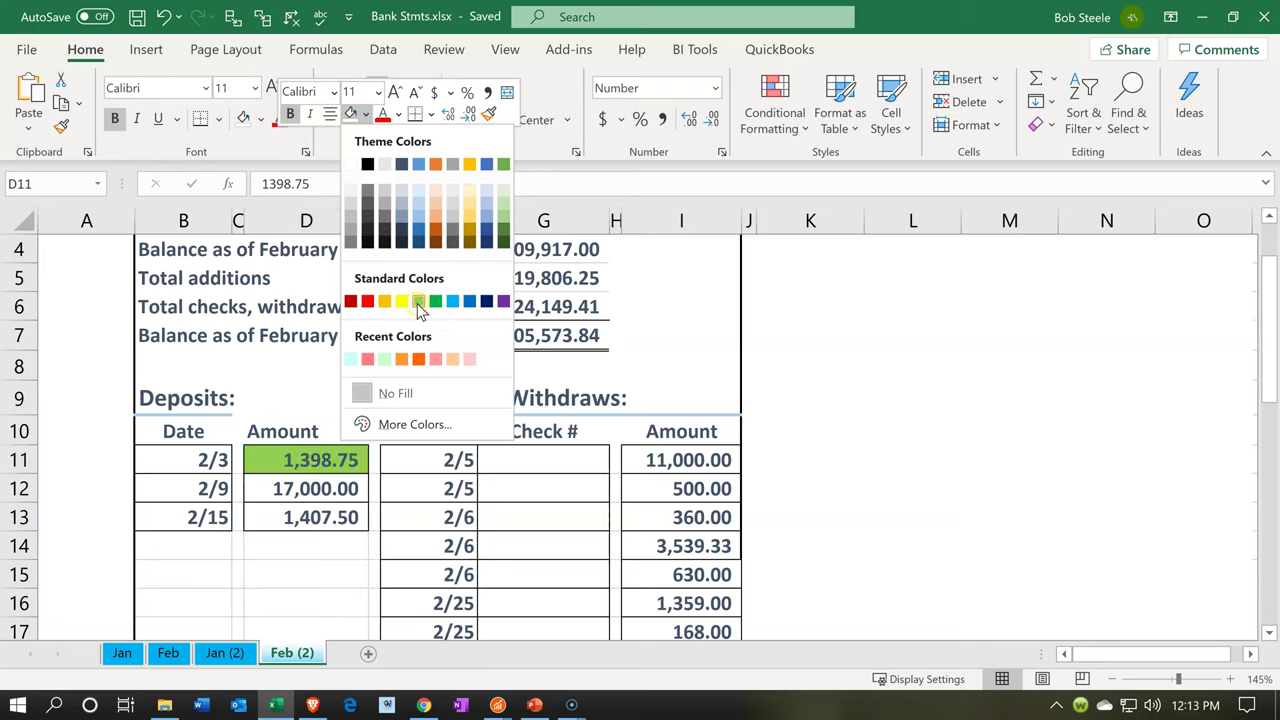
click(437, 304)
- Mark the 17,000.00 deposit cleared in Sage, matching the statement amount
click(345, 490)
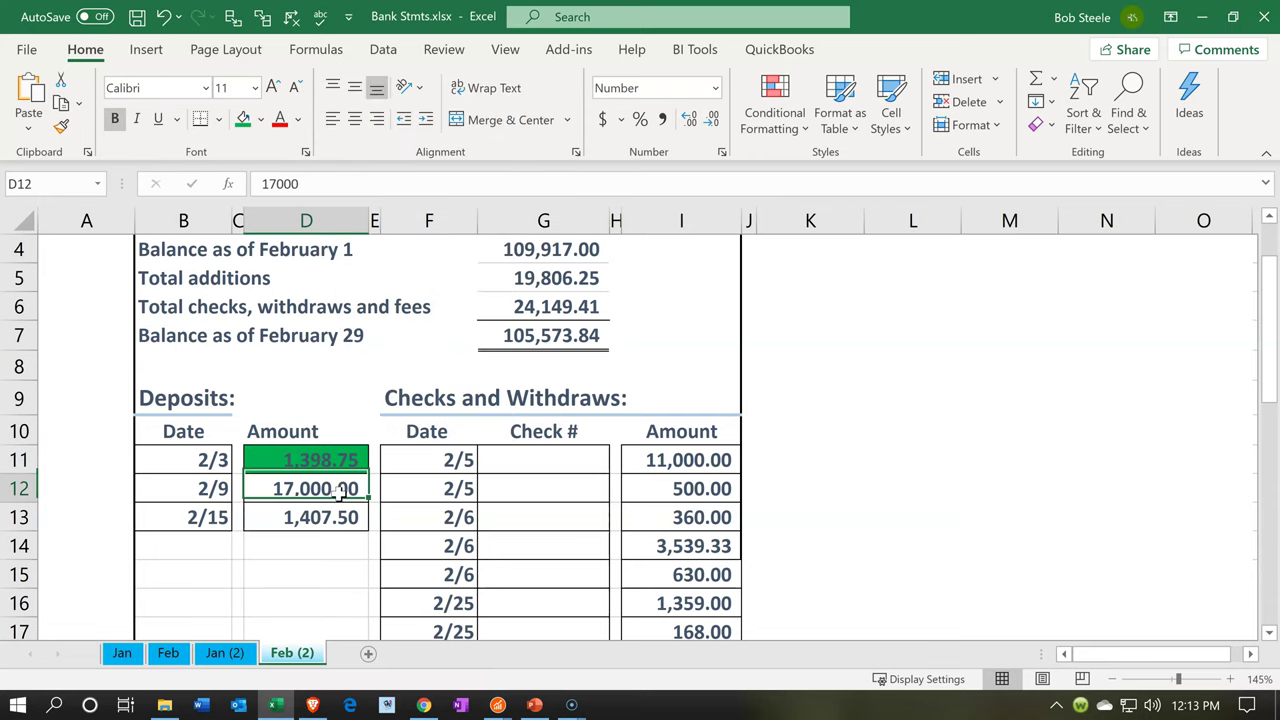
click(286, 697)
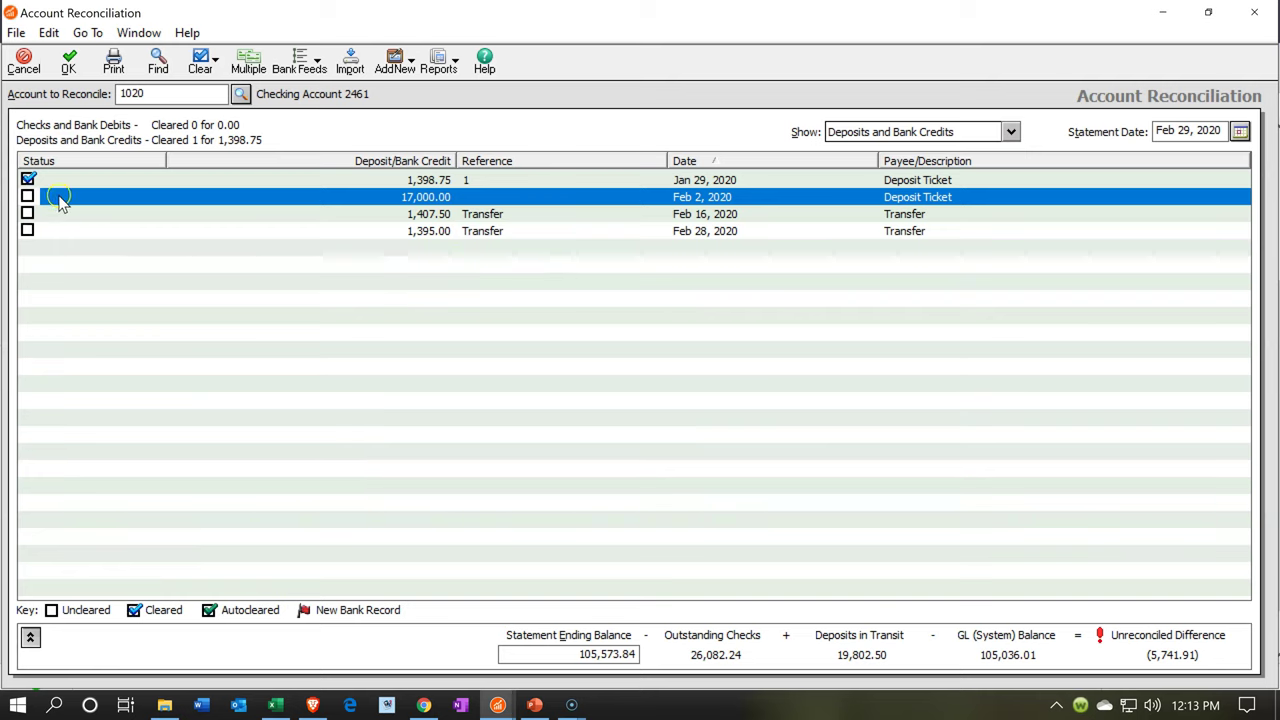
click(27, 197)
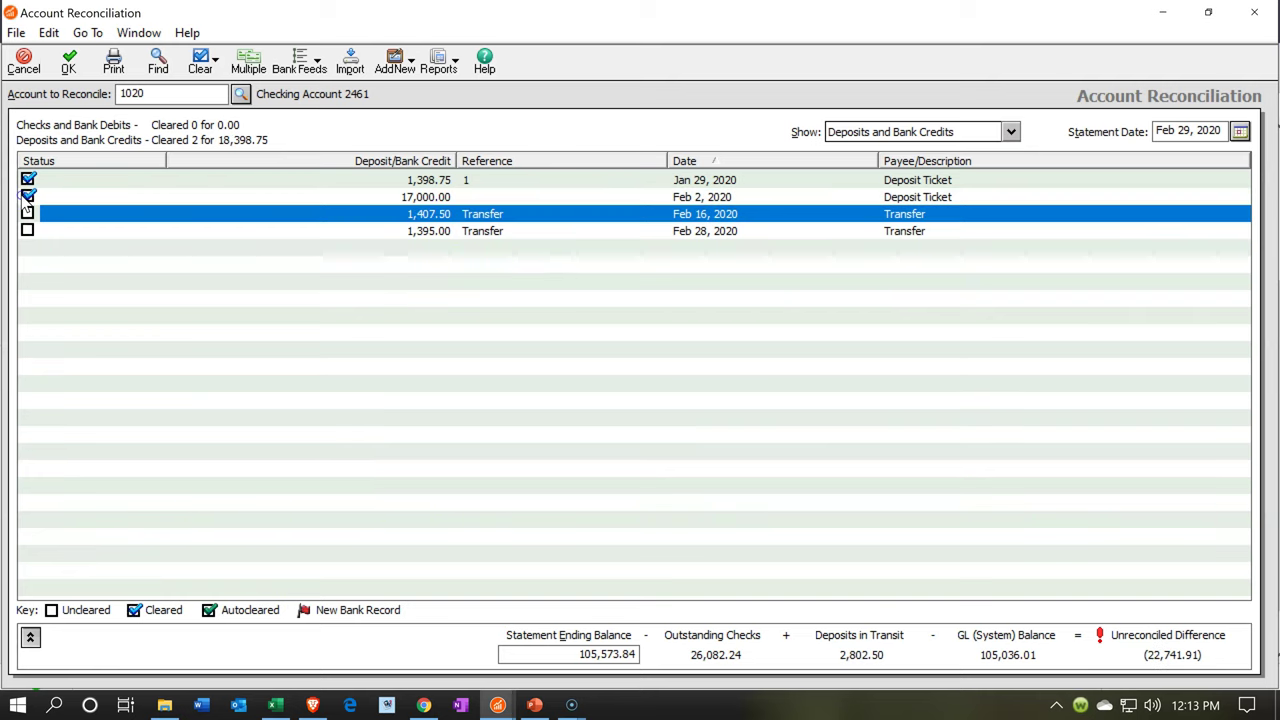
click(277, 700)
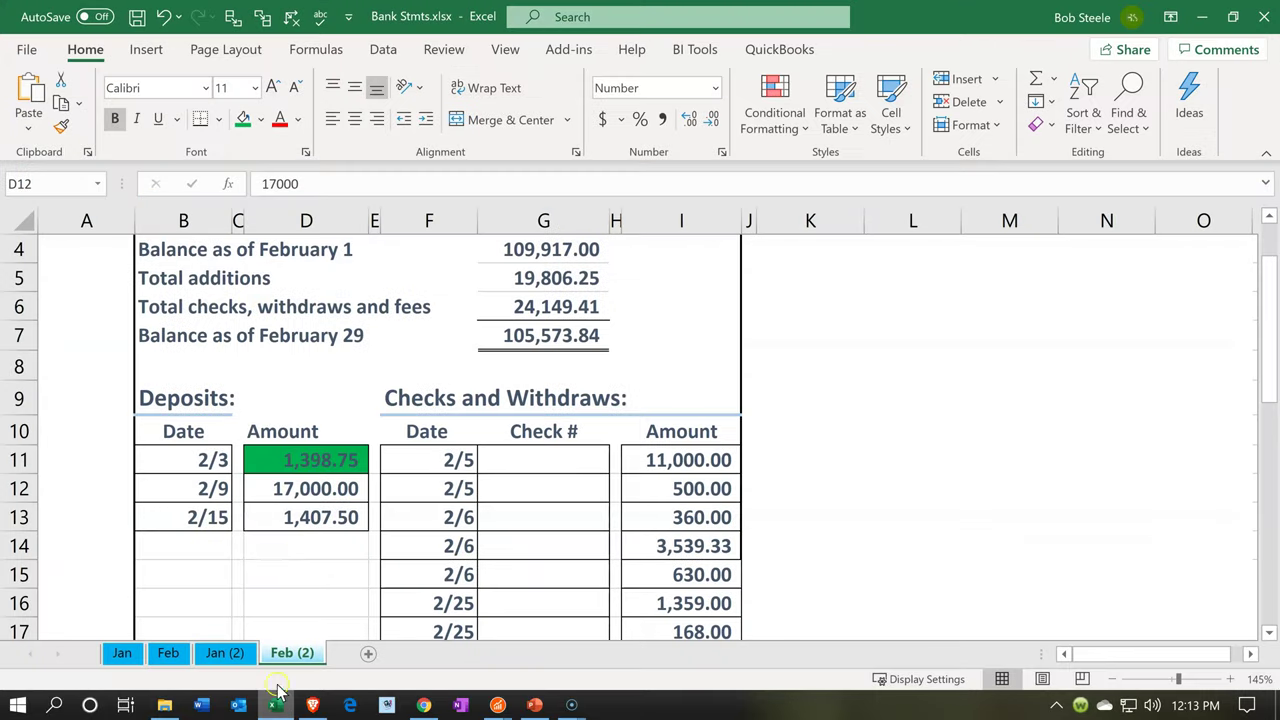
- Fill the 1,398.75 and 17,000.00 deposit cells (D11:D12) light green
right_click(300, 489)
click(268, 468)
drag(265, 460, 266, 486)
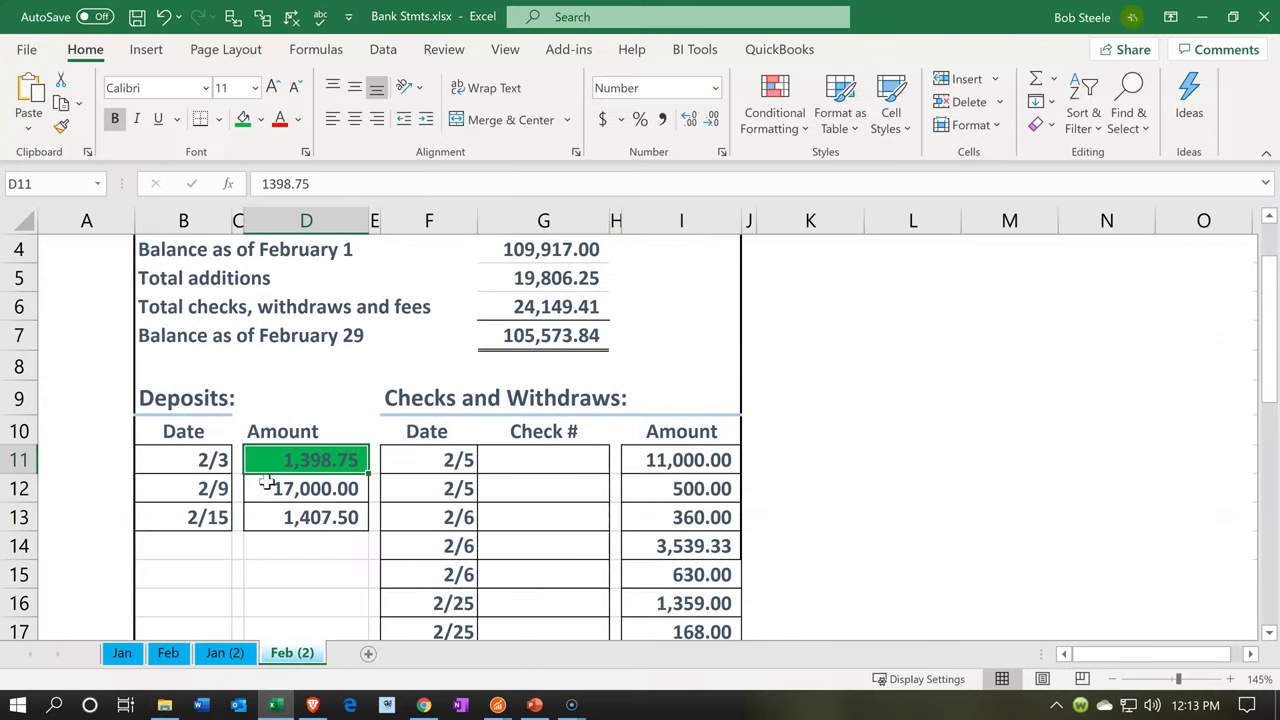
right_click(270, 490)
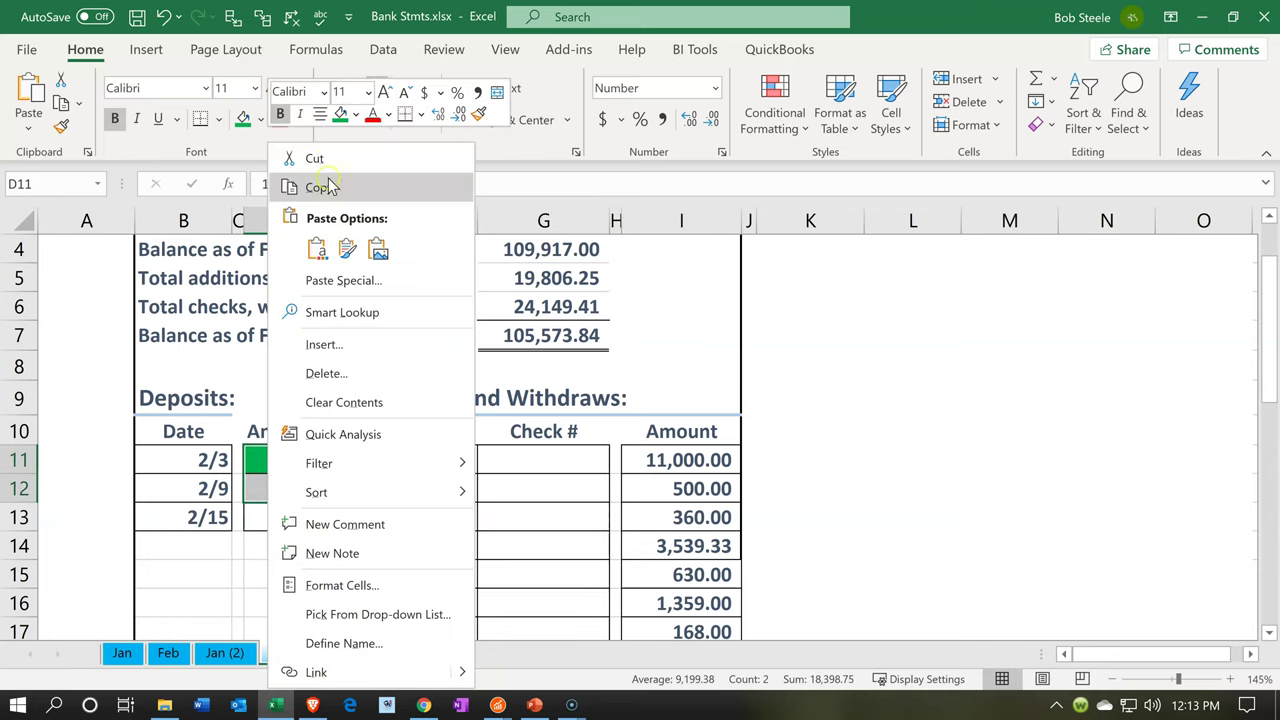
click(357, 115)
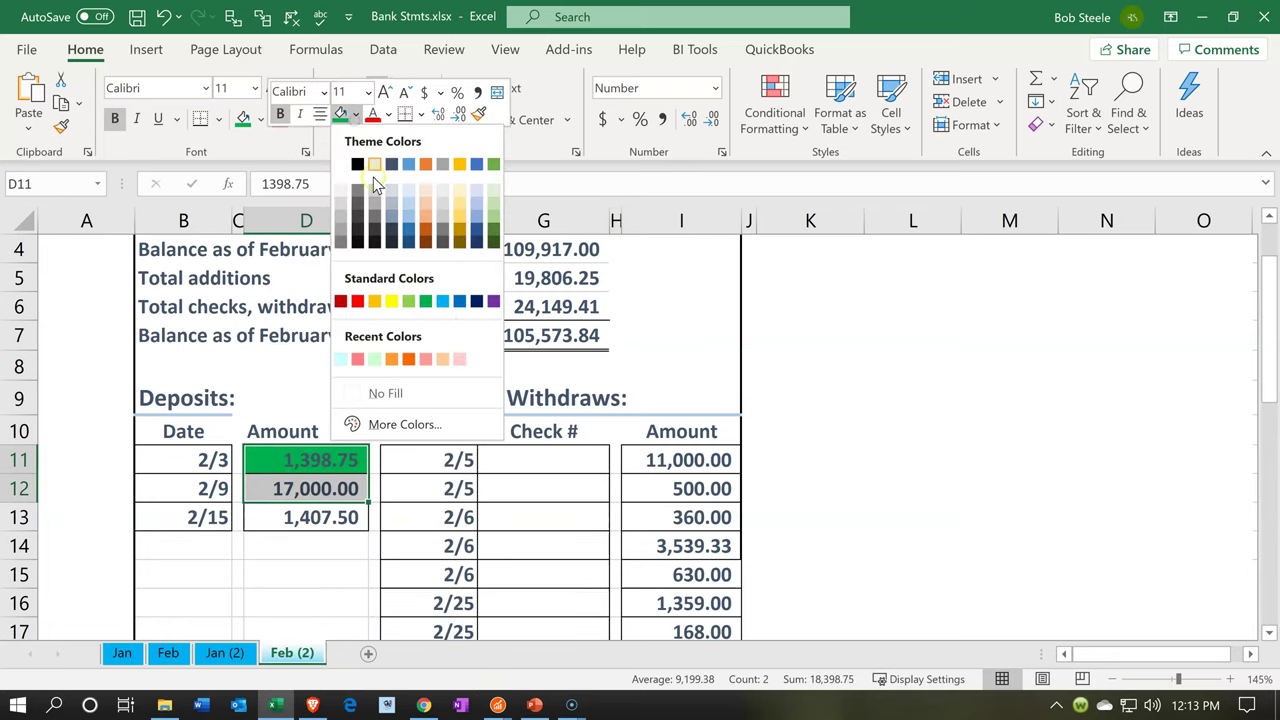
click(411, 304)
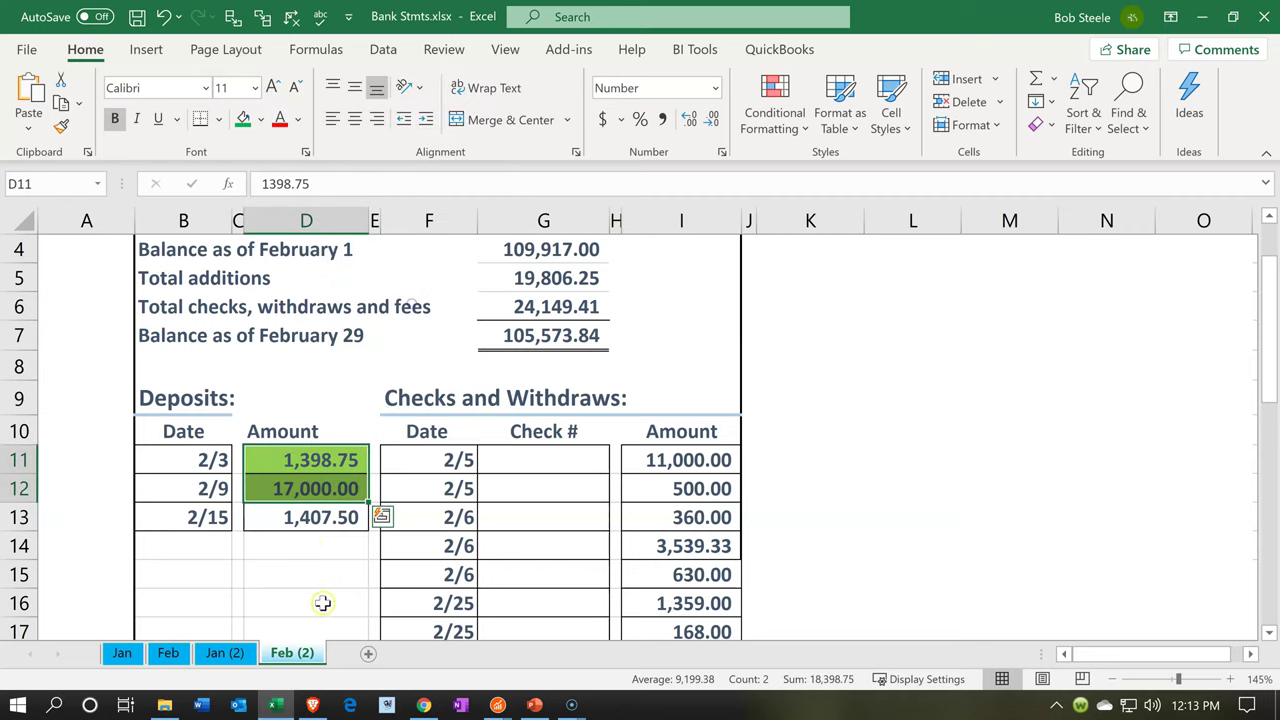
click(303, 516)
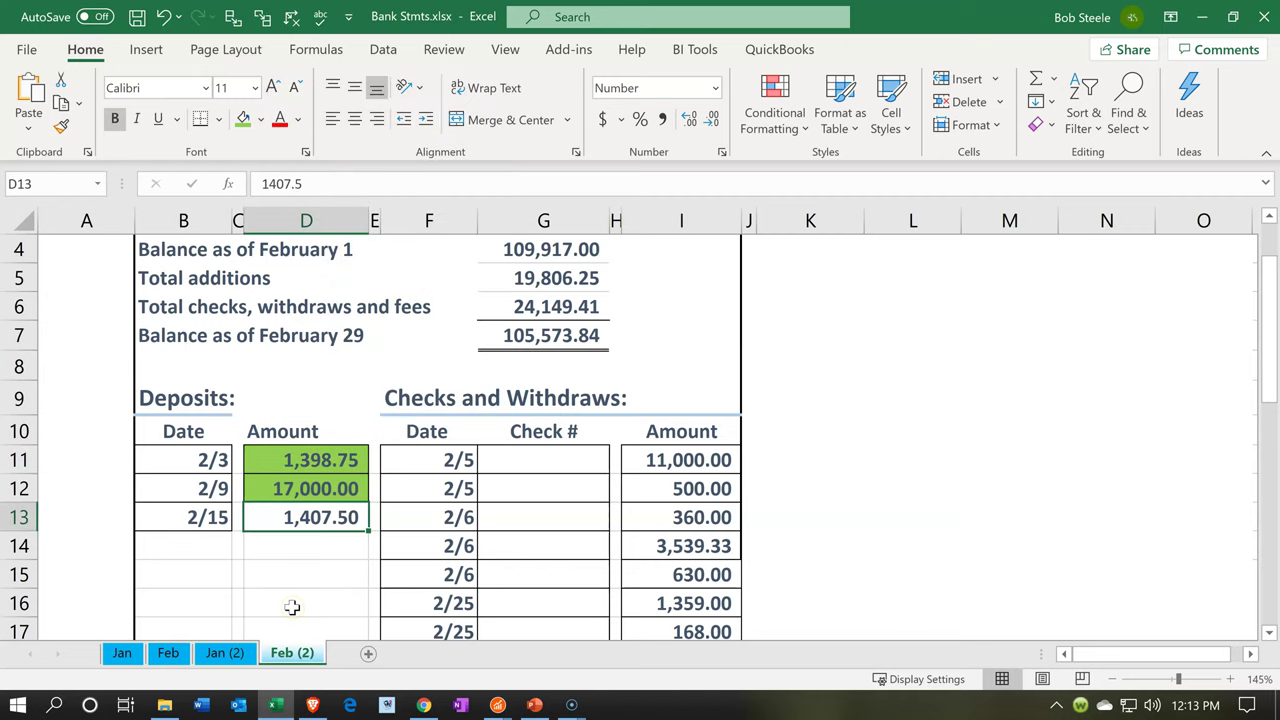
- Clear the Feb 16 1,407.50 transfer in Sage, bringing cleared deposits to 19,806.25
click(275, 707)
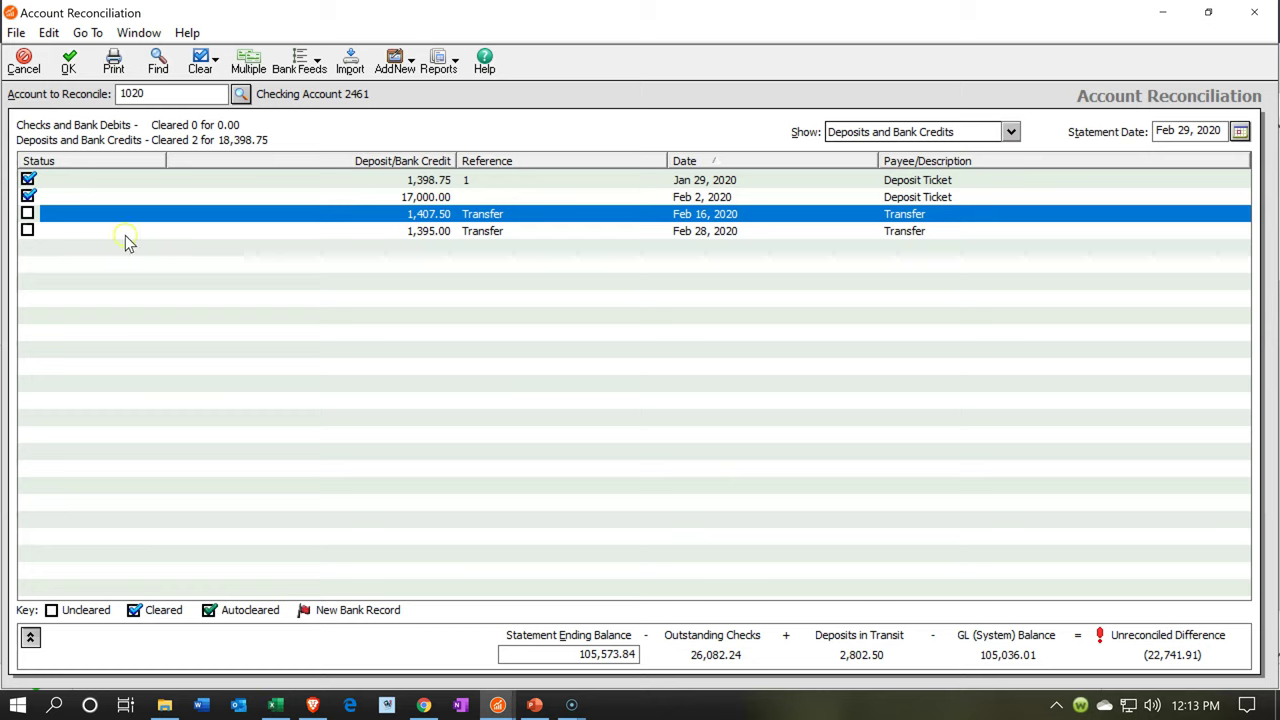
click(27, 213)
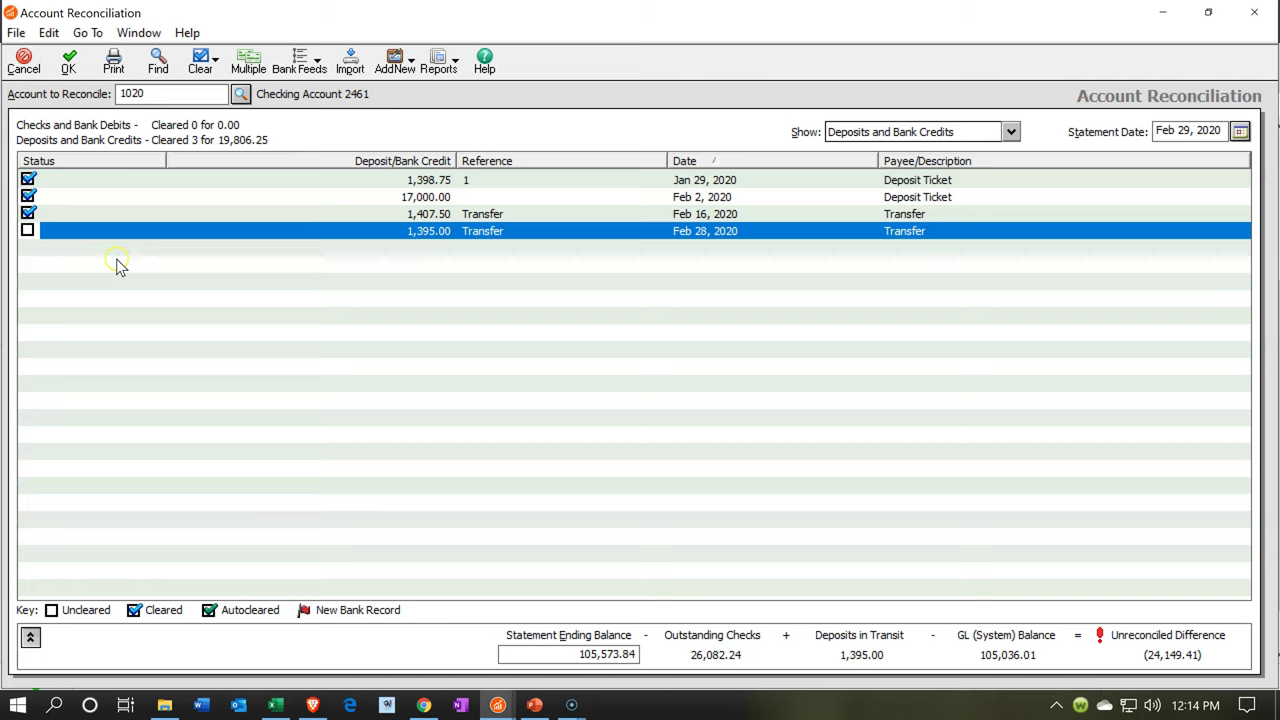
click(268, 707)
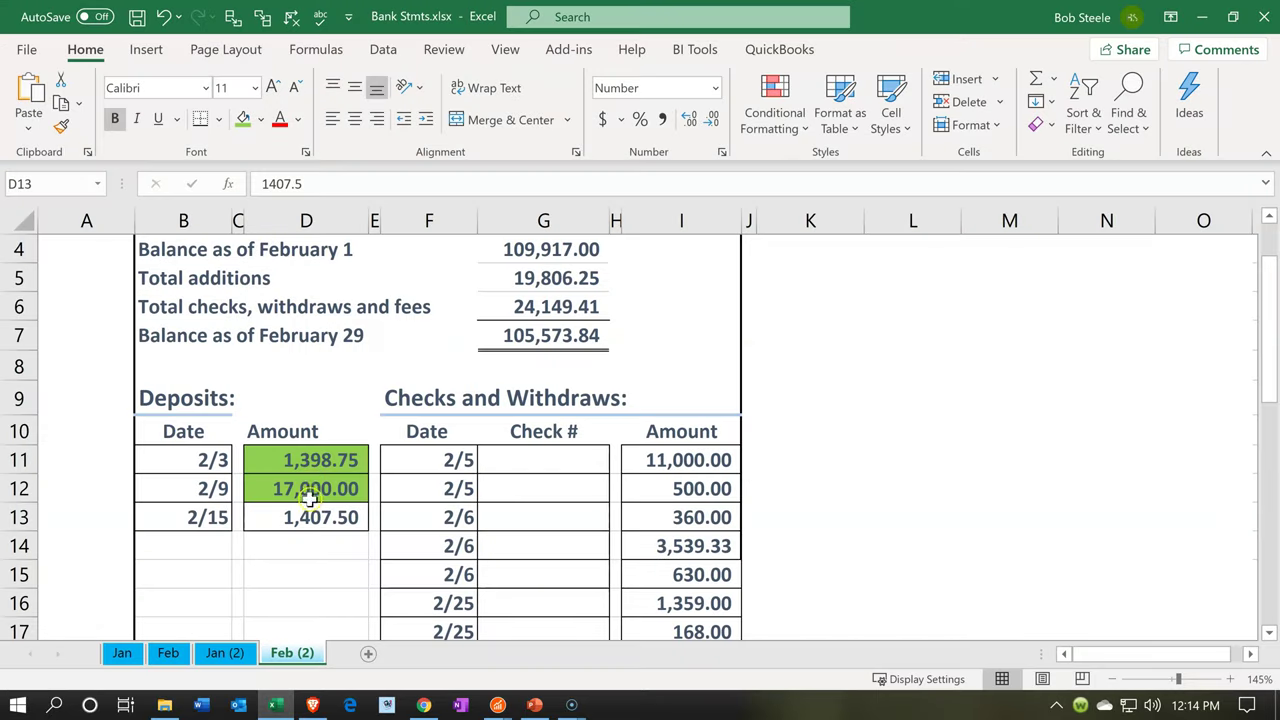
- Fill the 1,407.50 deposit cell green, then return to the Sage reconciliation
right_click(312, 517)
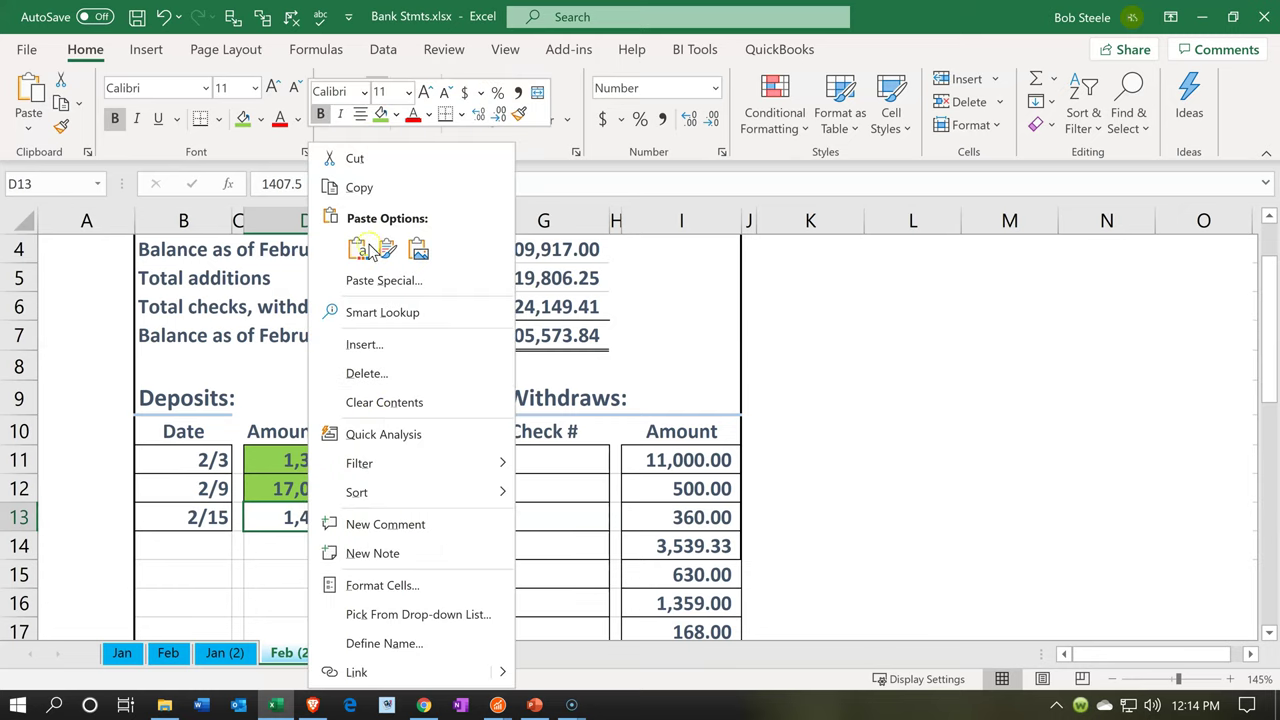
click(378, 114)
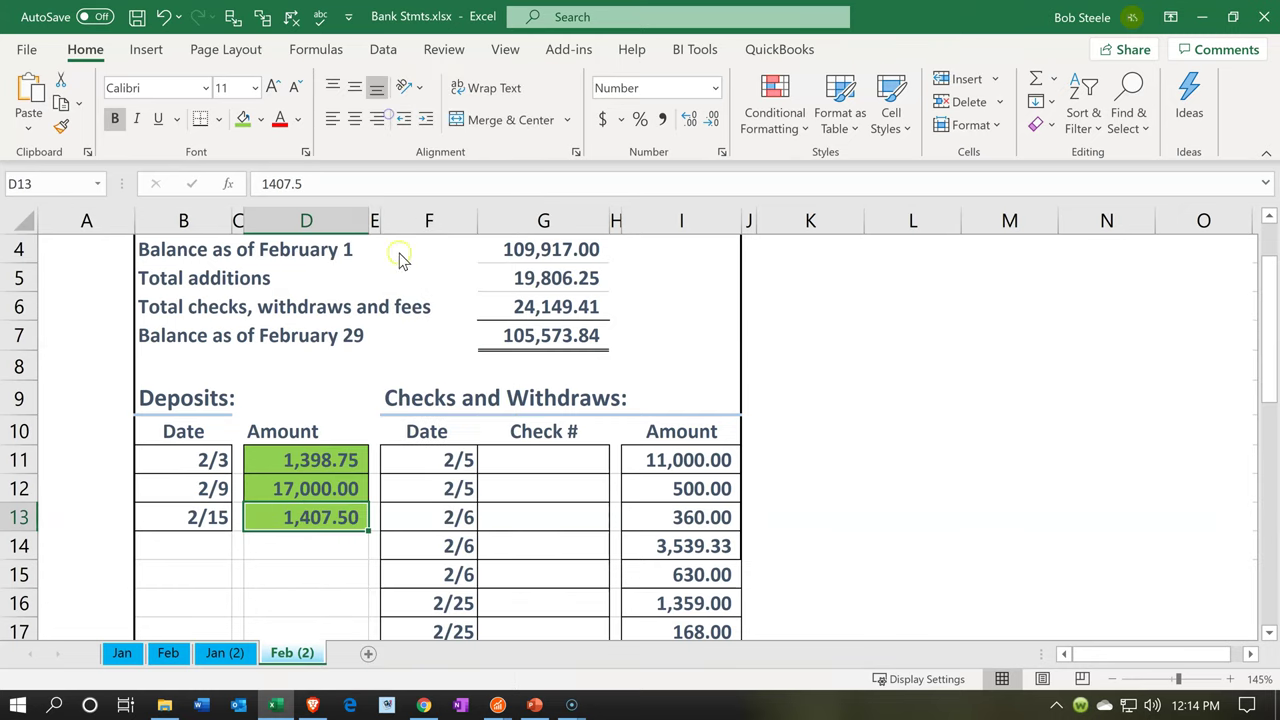
click(460, 405)
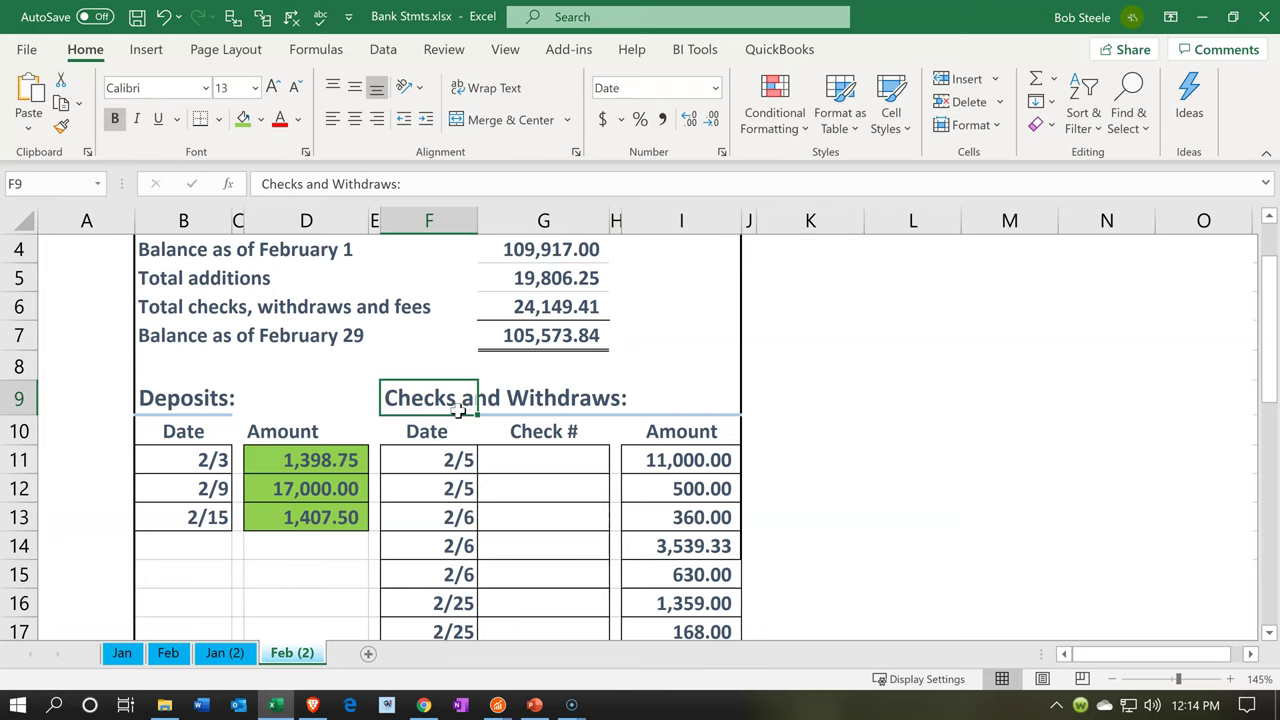
click(292, 705)
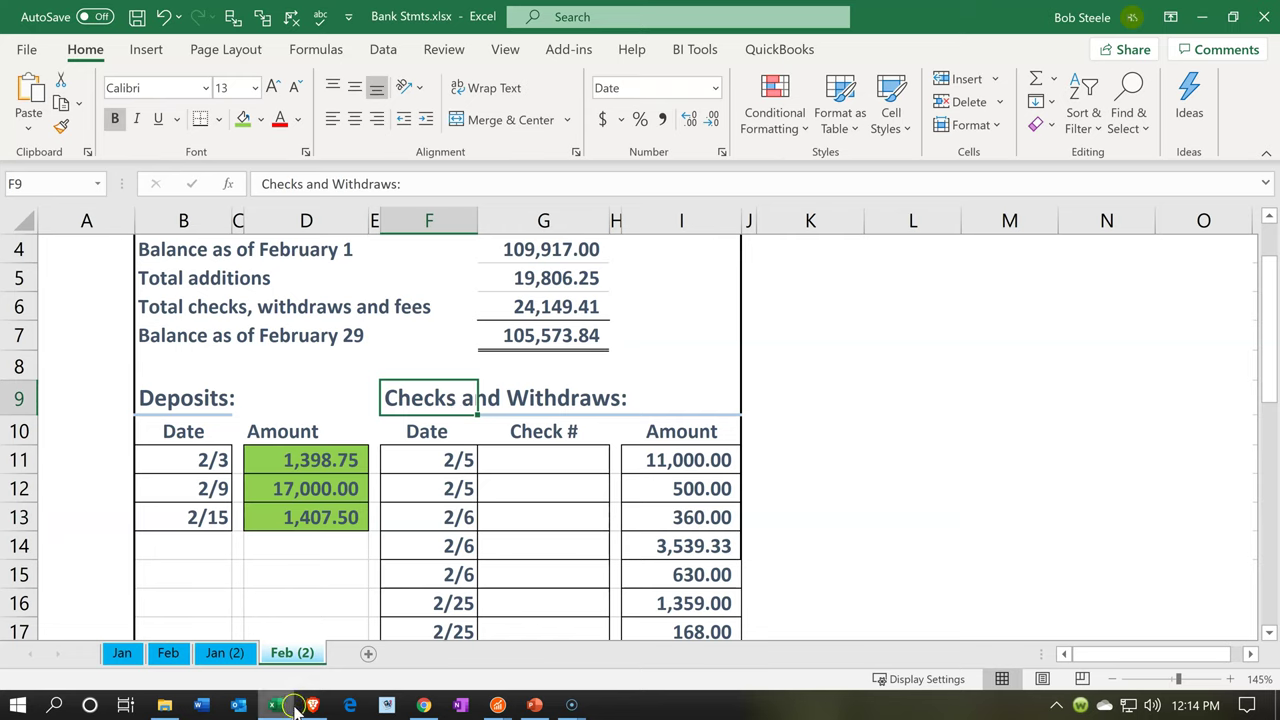
click(292, 705)
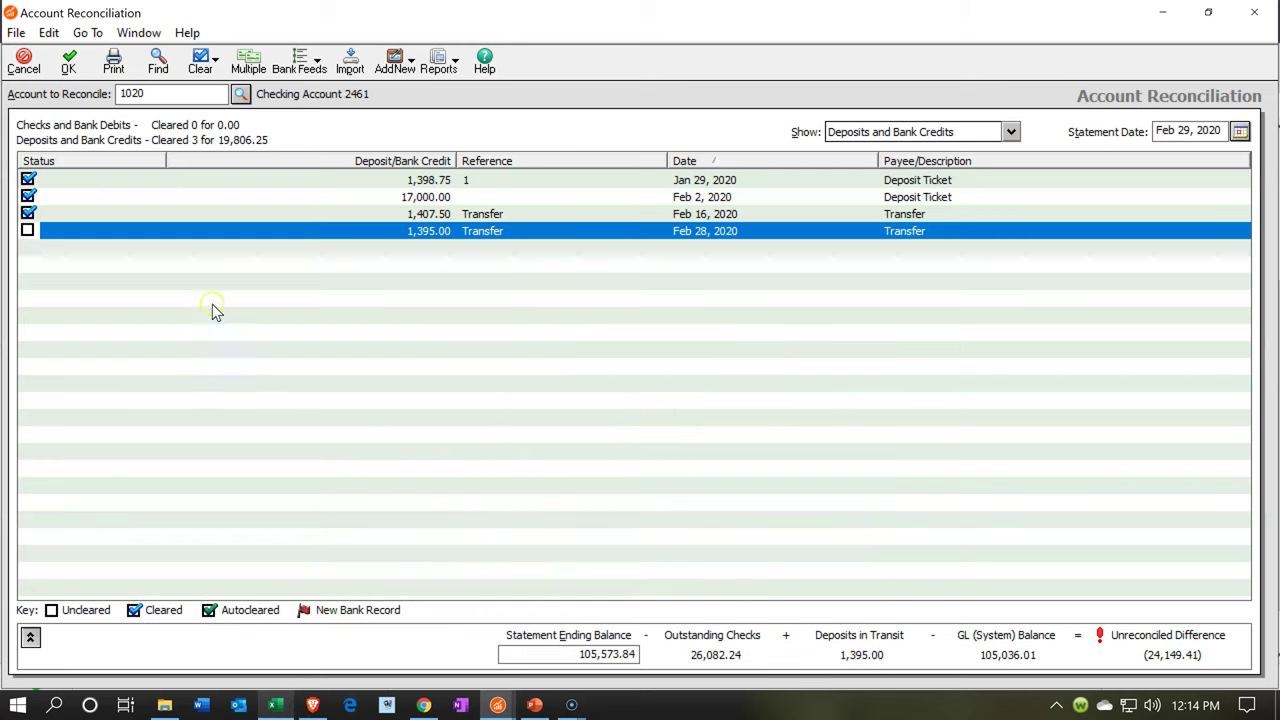